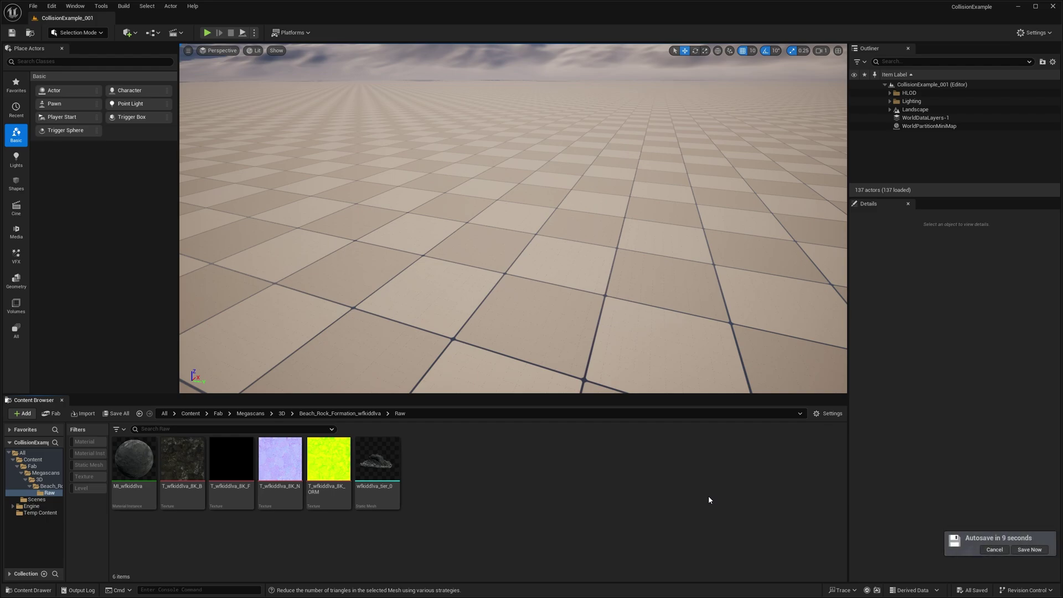
# - Cancel the pending autosave
pyautogui.click(994, 549)
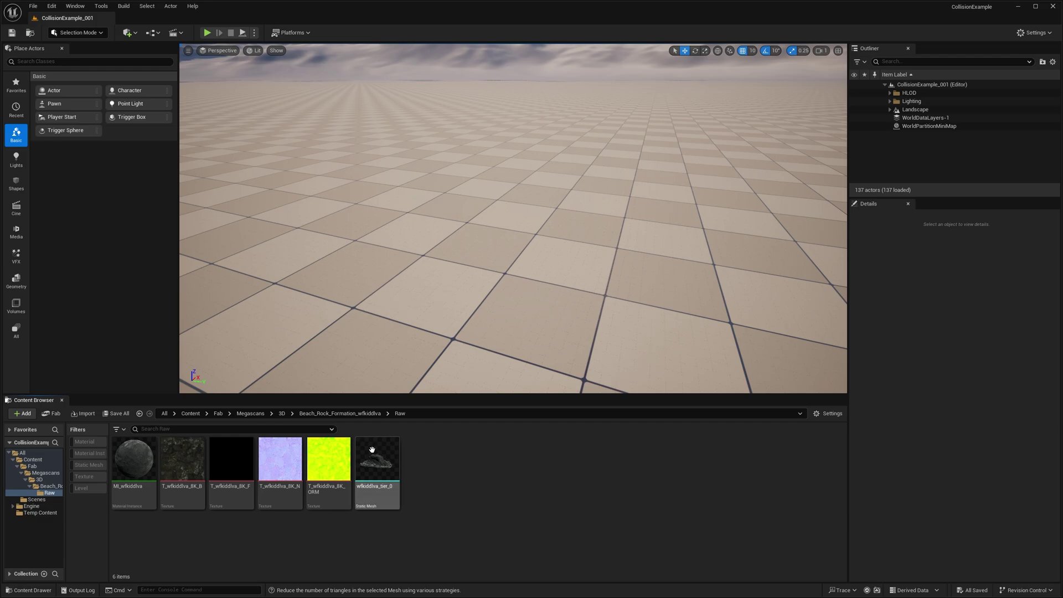
pyautogui.moveTo(372, 450)
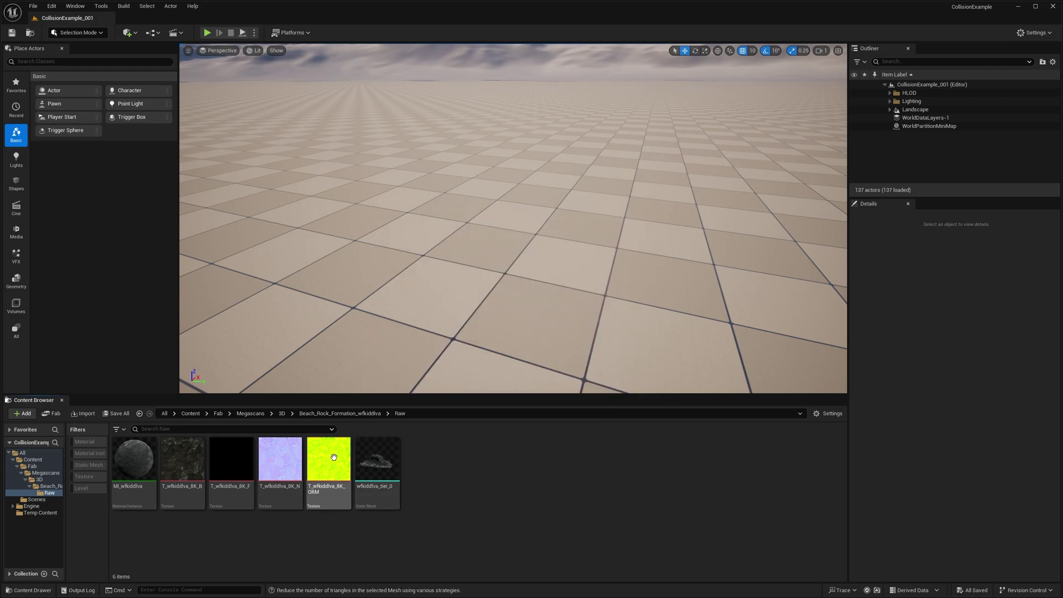
pyautogui.moveTo(334, 457)
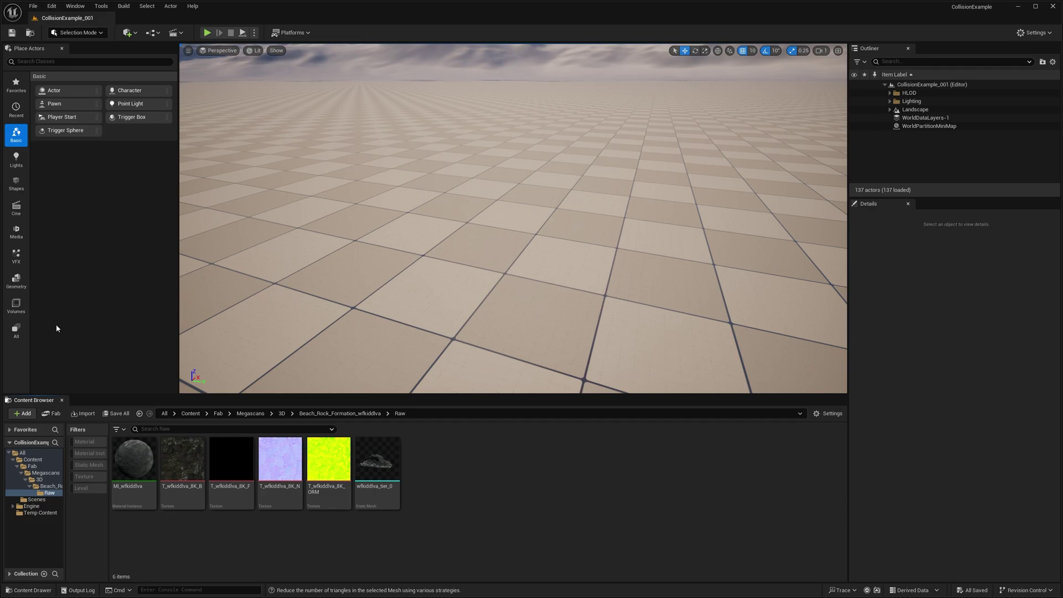
pyautogui.click(51, 8)
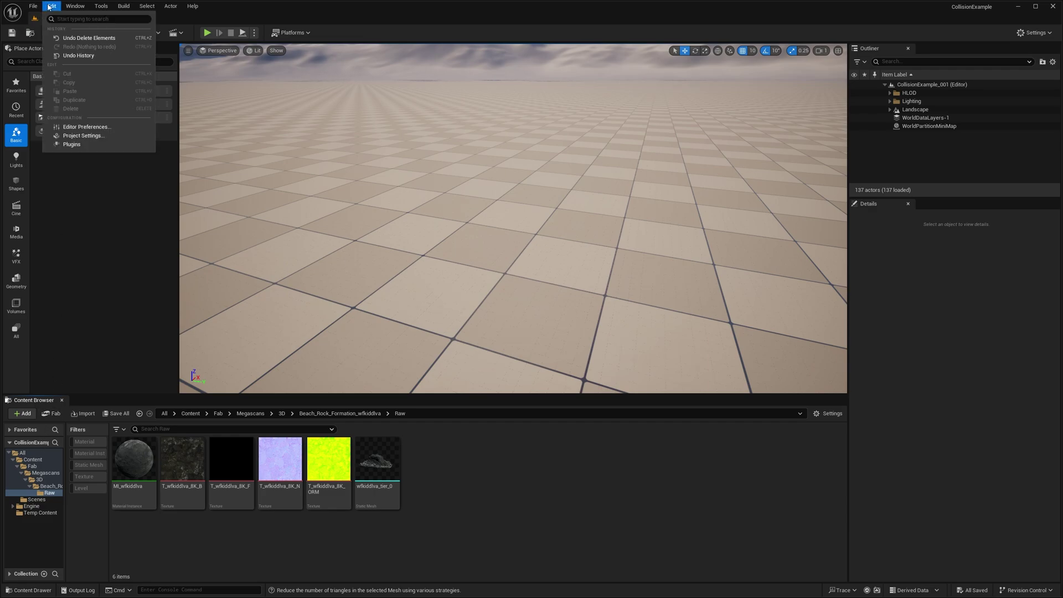
pyautogui.click(114, 289)
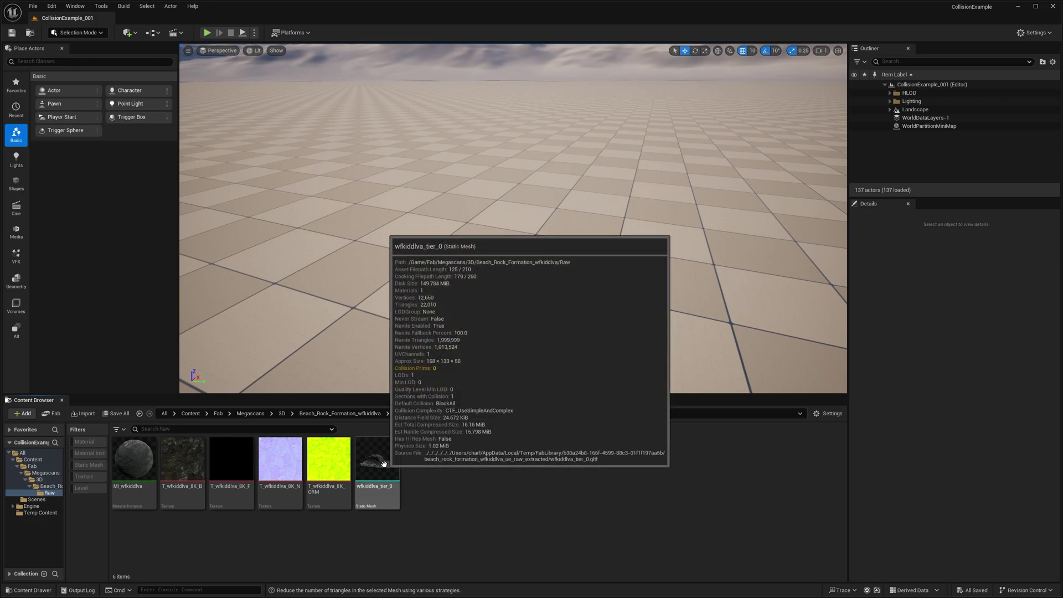
# - Open the wfkiddlva_tier_0 static mesh and inspect the rock formation from several sides along with the available collision options
pyautogui.doubleClick(384, 464)
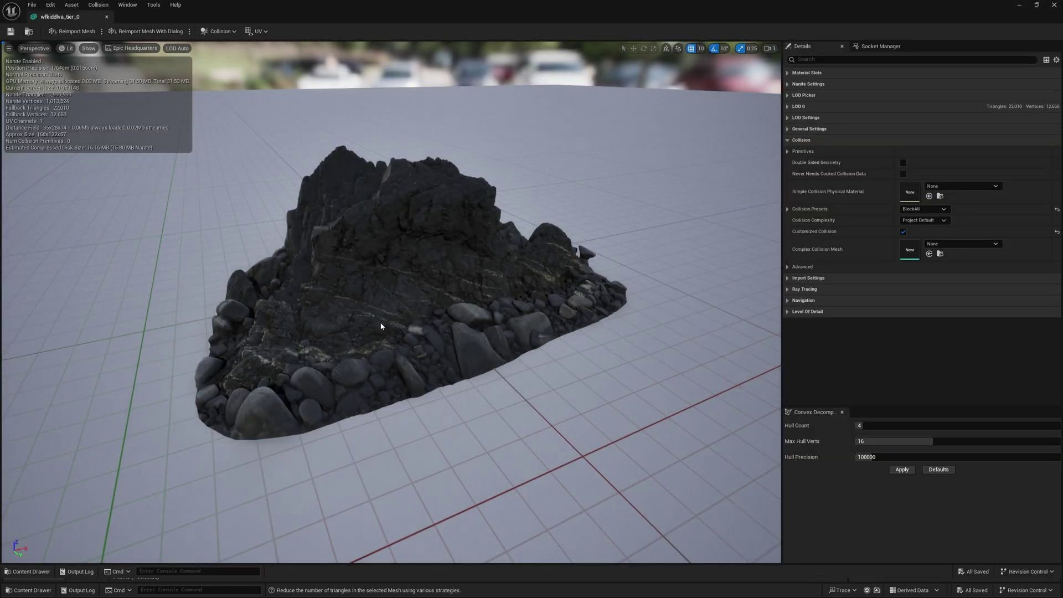
pyautogui.moveTo(379, 325); pyautogui.dragTo(97, 107)
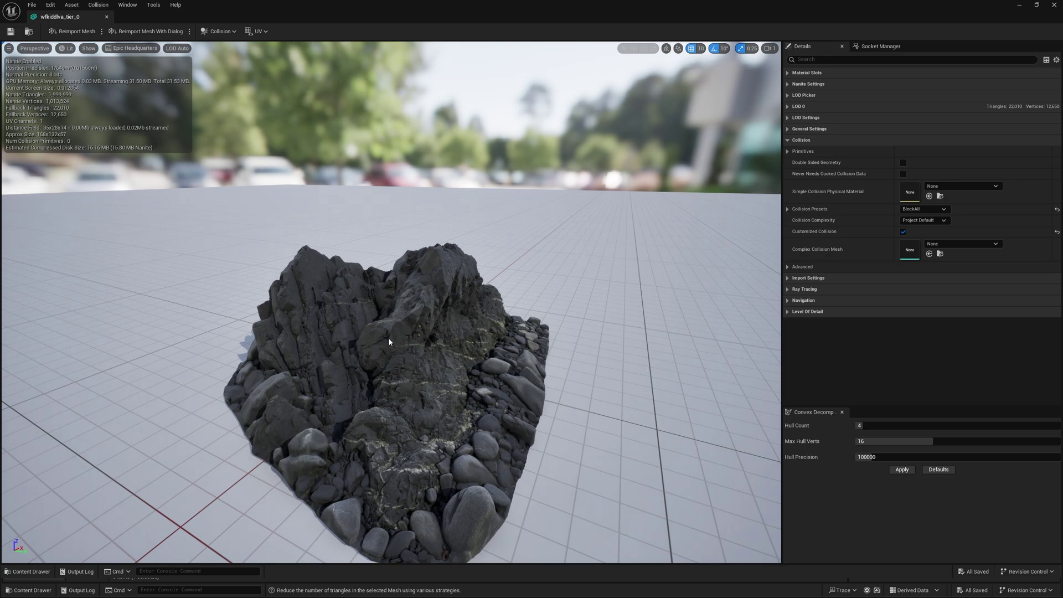
pyautogui.moveTo(379, 389); pyautogui.dragTo(453, 386)
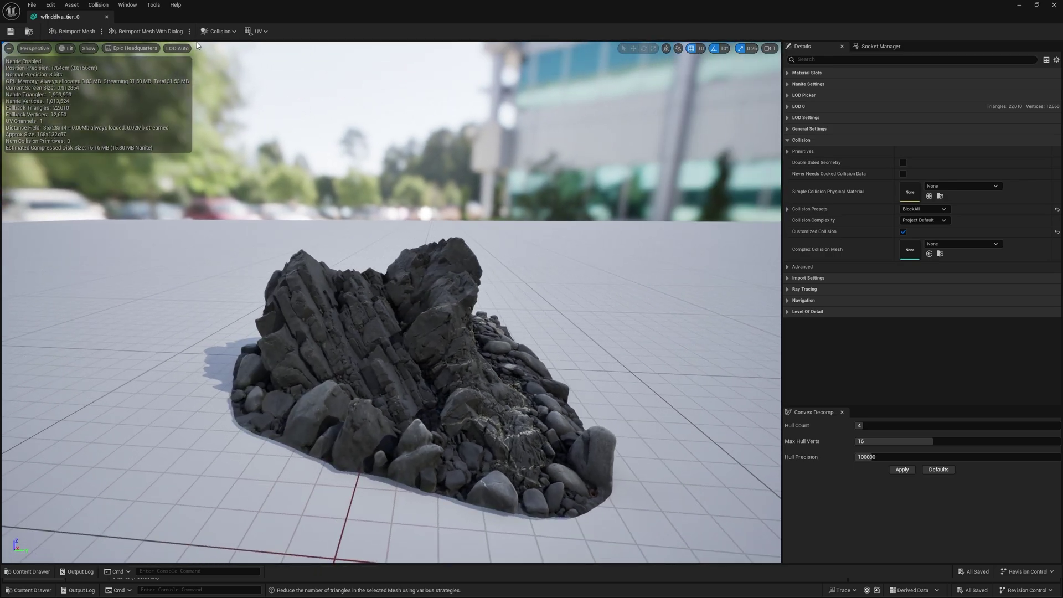
pyautogui.click(216, 32)
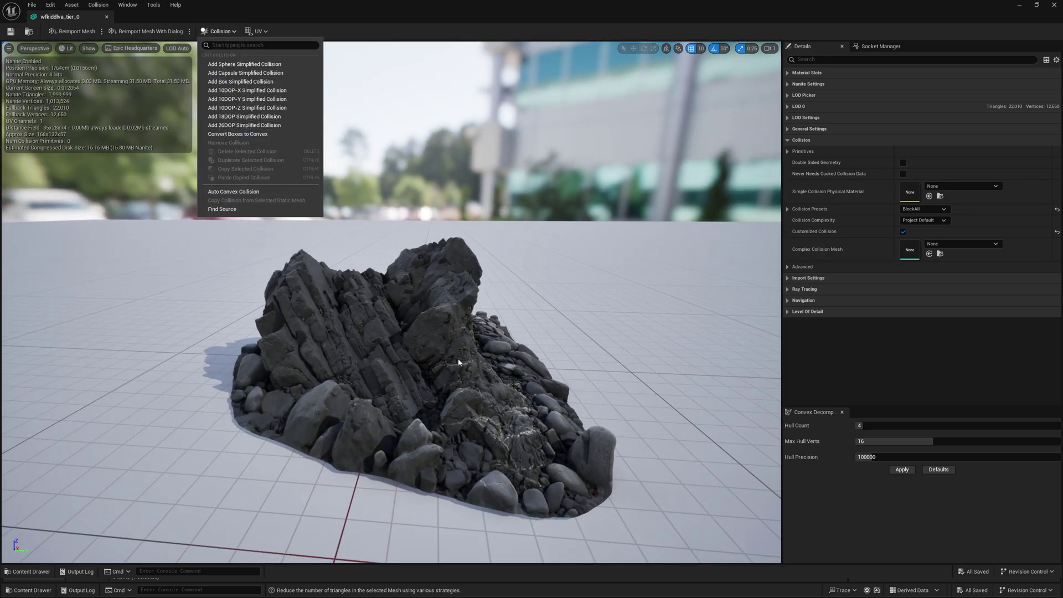
pyautogui.moveTo(459, 363); pyautogui.dragTo(418, 331)
pyautogui.scroll(4, 410, 348)
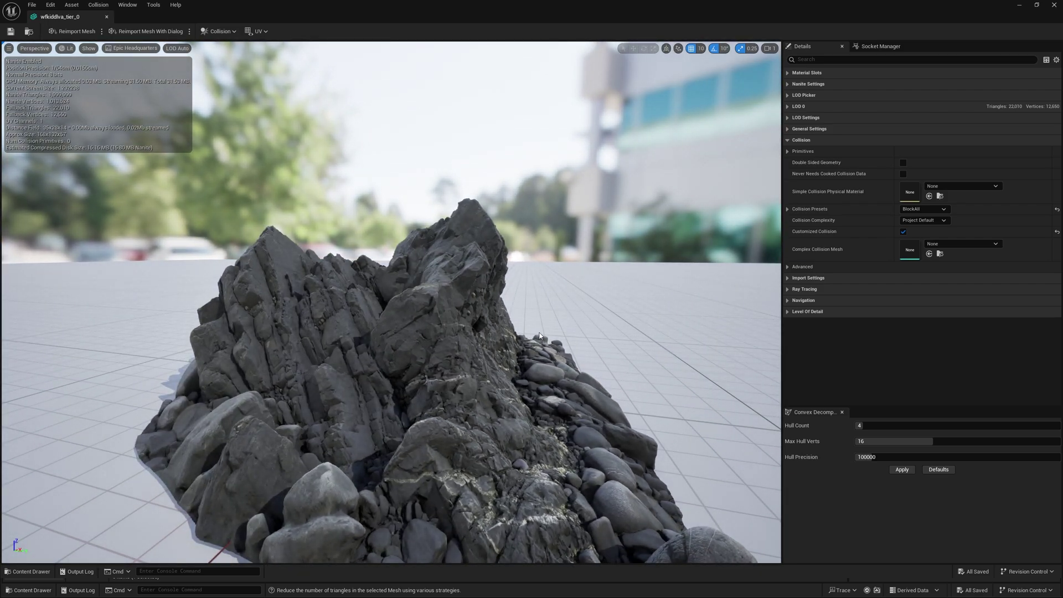
pyautogui.moveTo(542, 336); pyautogui.dragTo(554, 414)
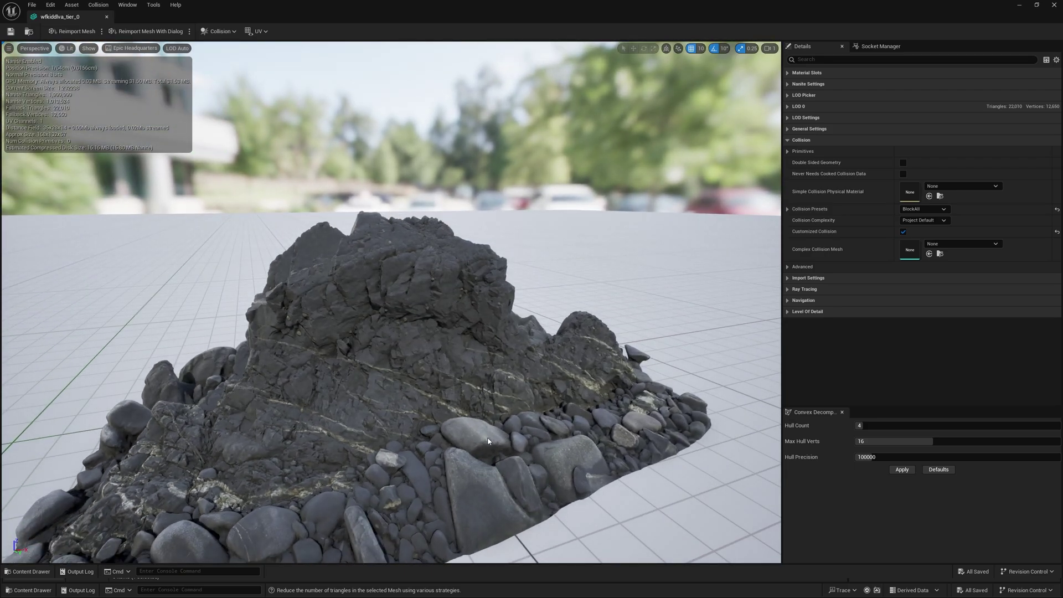
pyautogui.click(219, 31)
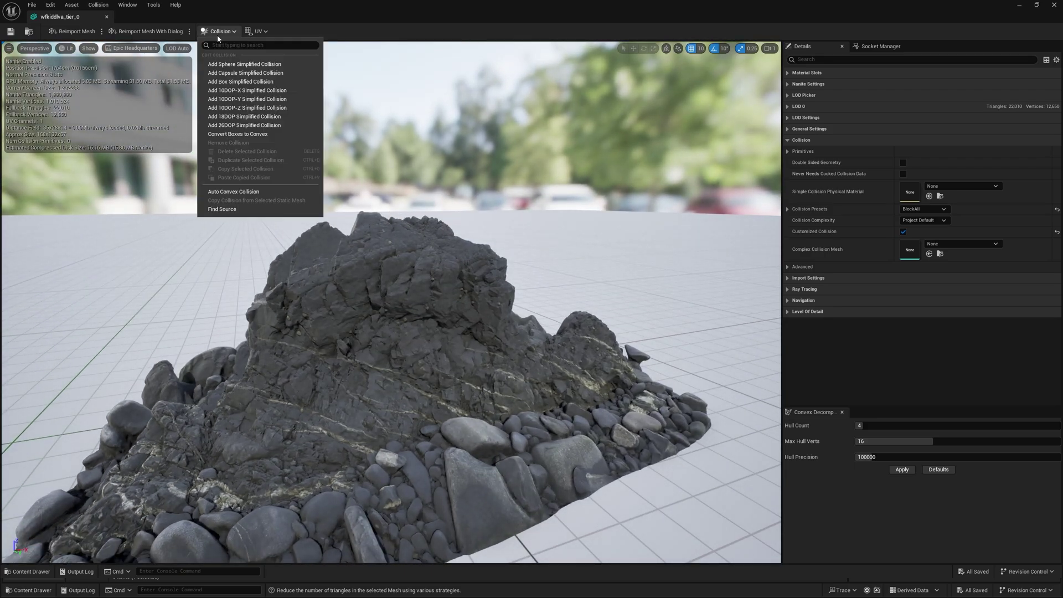
# - Examine the rock mesh's underside from below, and inspect its outer surface from the front and side
pyautogui.moveTo(415, 296); pyautogui.dragTo(509, 155)
pyautogui.moveTo(330, 227); pyautogui.dragTo(454, 243)
pyautogui.moveTo(454, 242); pyautogui.dragTo(442, 297, button='right')
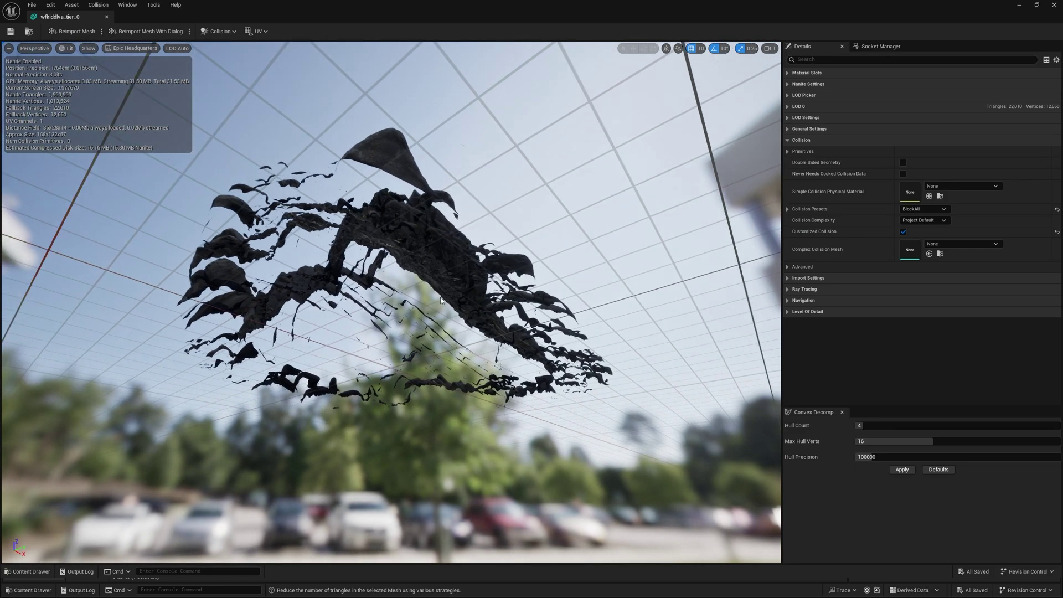
pyautogui.moveTo(442, 296); pyautogui.dragTo(443, 284)
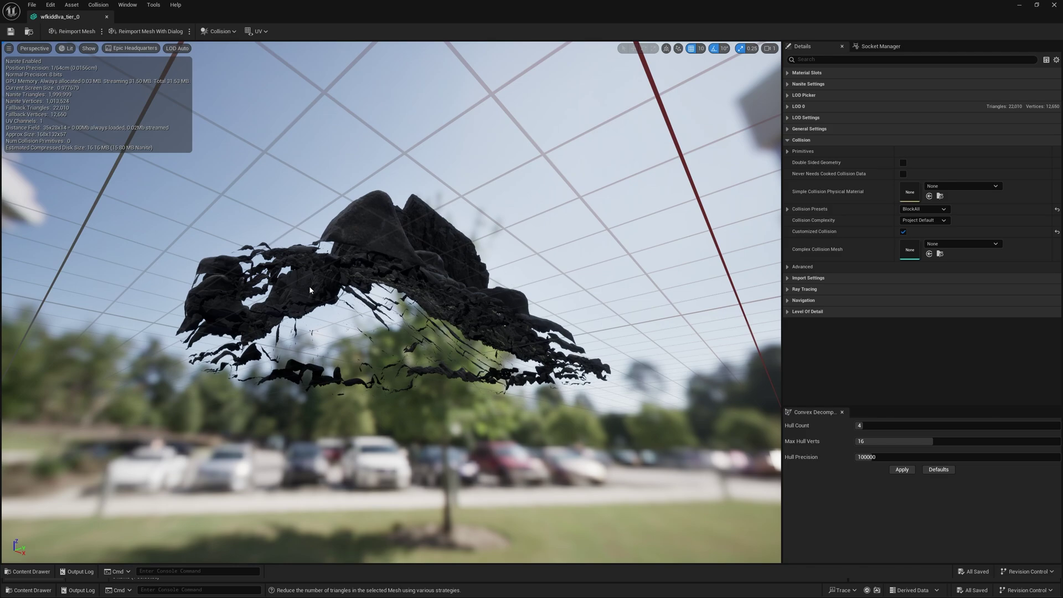
pyautogui.moveTo(414, 292); pyautogui.dragTo(407, 288)
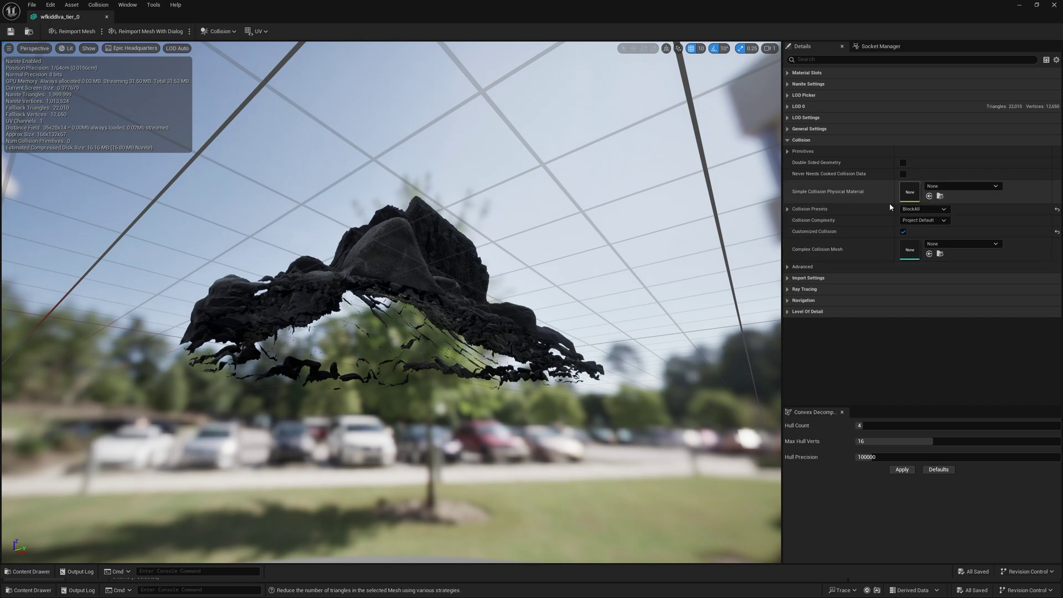
pyautogui.moveTo(486, 311); pyautogui.dragTo(459, 301)
pyautogui.moveTo(481, 307)
pyautogui.mouseDown(button='right')
pyautogui.moveTo(480, 277)
pyautogui.moveTo(480, 305)
pyautogui.mouseUp(button='right')
pyautogui.moveTo(475, 314); pyautogui.dragTo(451, 309)
pyautogui.keyDown('alt'); pyautogui.moveTo(379, 304); pyautogui.dragTo(380, 421); pyautogui.keyUp('alt')
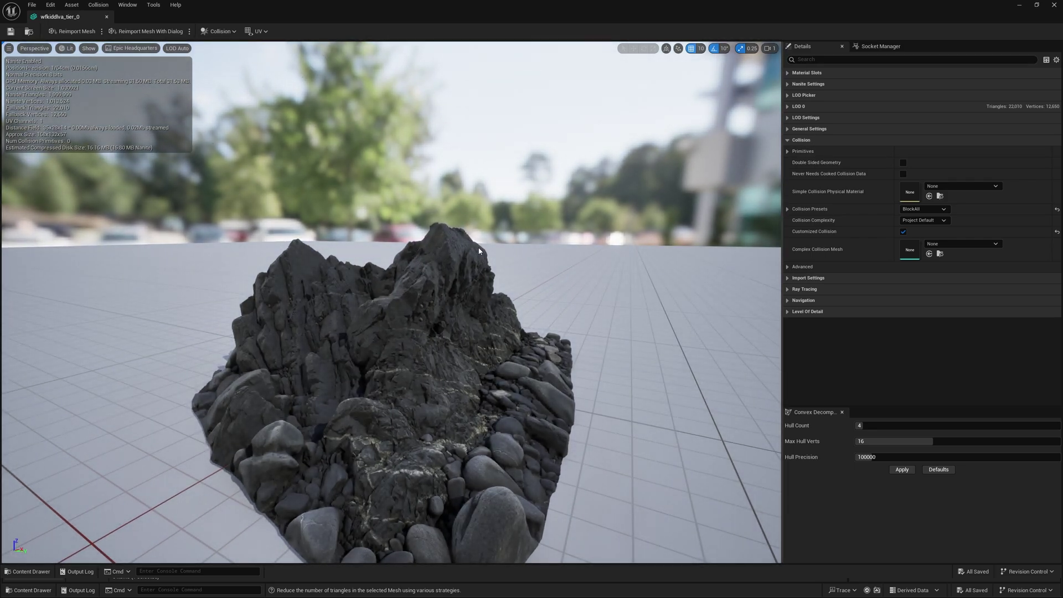
pyautogui.keyDown('alt'); pyautogui.moveTo(390, 301); pyautogui.dragTo(354, 301, button='right'); pyautogui.keyUp('alt')
pyautogui.keyDown('alt'); pyautogui.moveTo(391, 302); pyautogui.dragTo(221, 321); pyautogui.keyUp('alt')
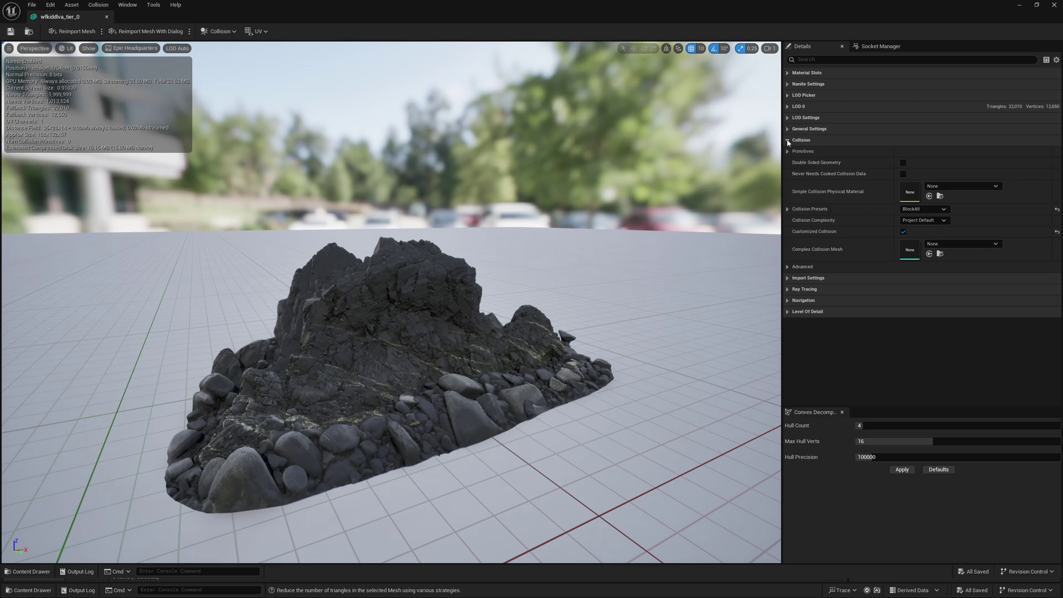
# - Collapse the Collision details, expand LOD 0's Reduction Settings and review the Termination options
pyautogui.click(788, 141)
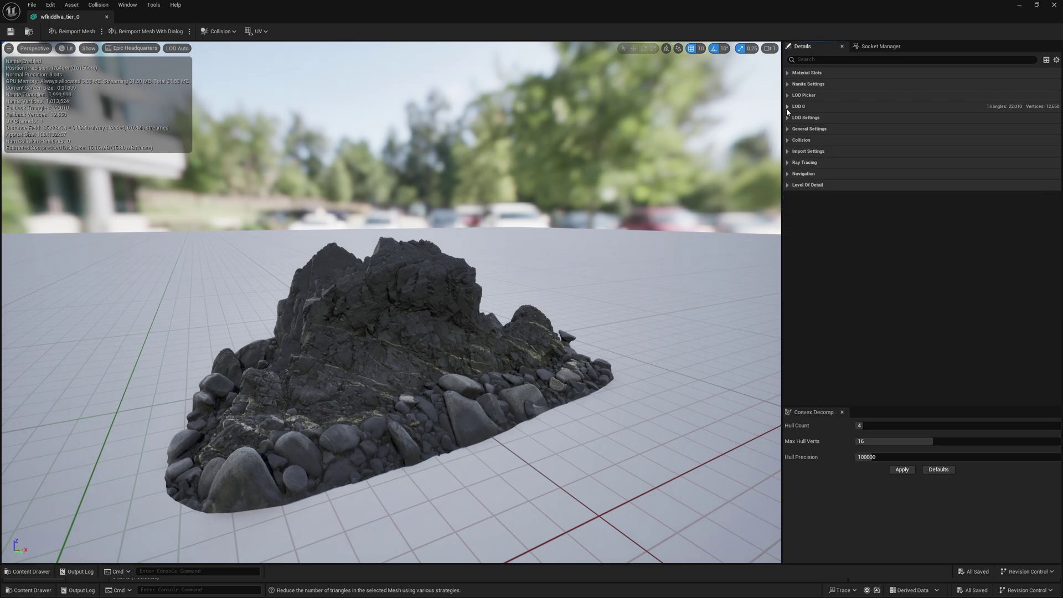
pyautogui.click(787, 108)
pyautogui.click(787, 151)
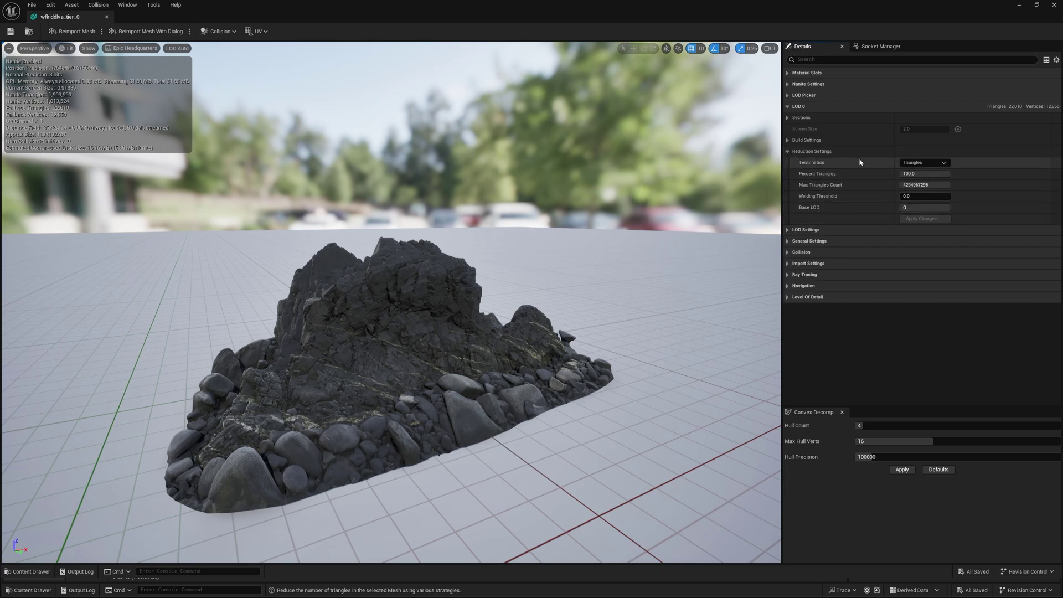
pyautogui.click(945, 163)
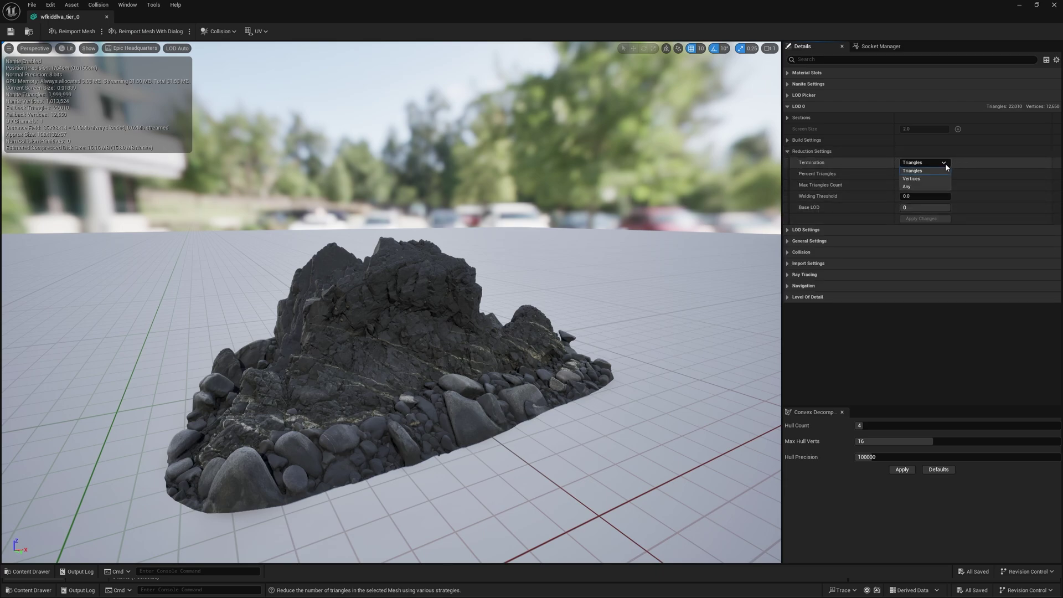
pyautogui.click(987, 165)
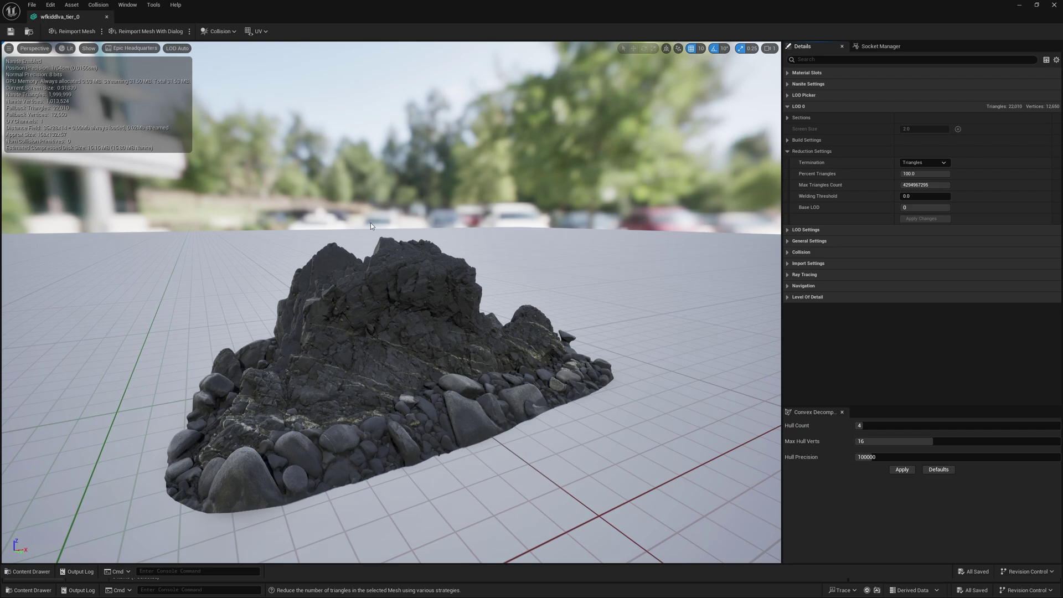
# - Review the collision generation options, including Auto Convex Collision, and close the rock's static mesh editor
pyautogui.click(219, 31)
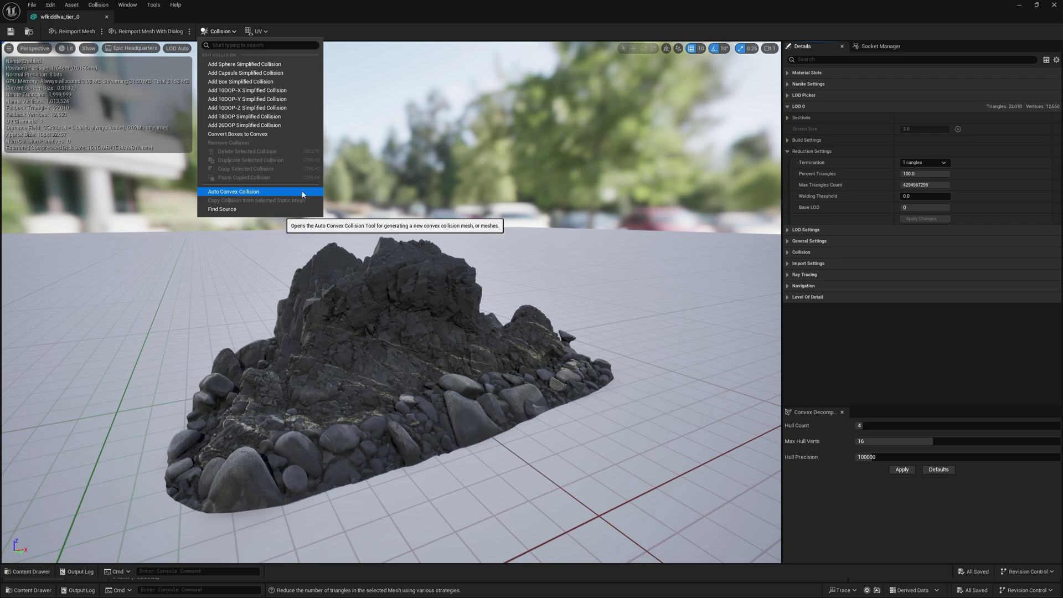
pyautogui.click(417, 19)
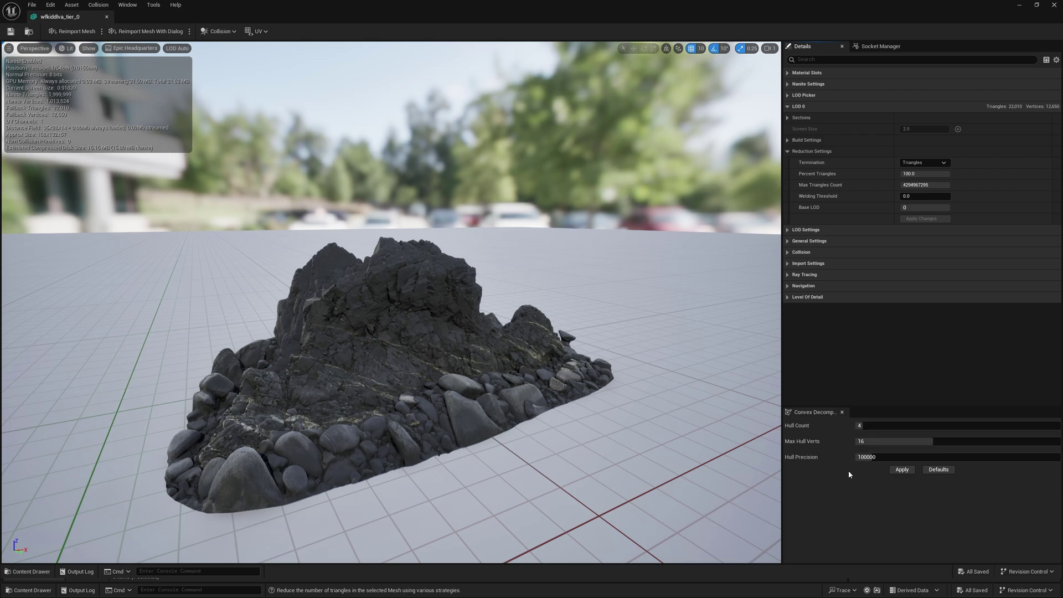
pyautogui.moveTo(531, 442); pyautogui.dragTo(343, 423)
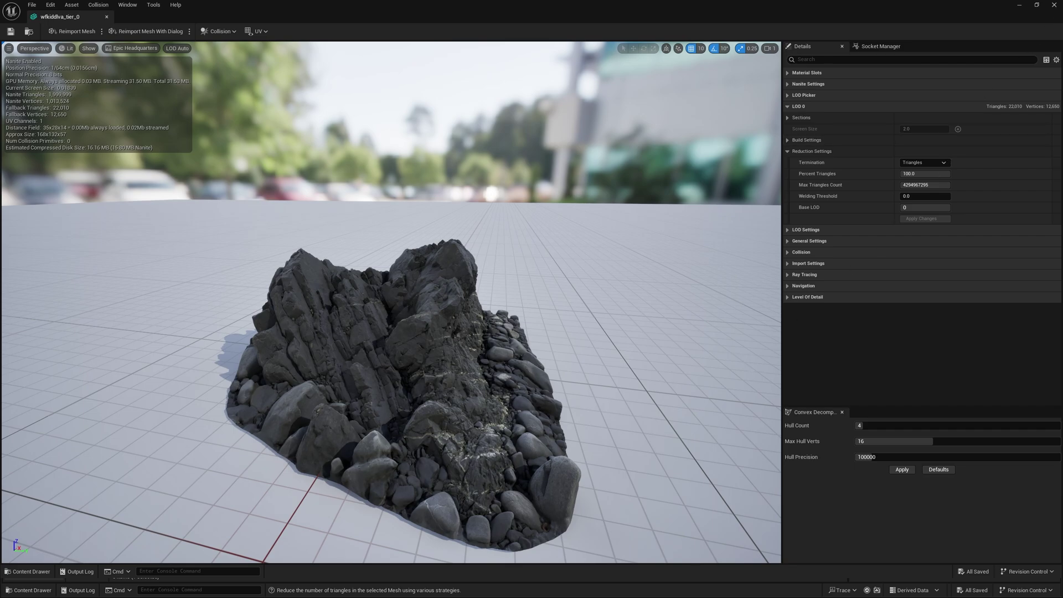
pyautogui.click(1054, 4)
# - Duplicate the wfkiddlva_tier_0 static mesh as wfkiddlva_tier_0_C and save the new asset
pyautogui.moveTo(387, 447)
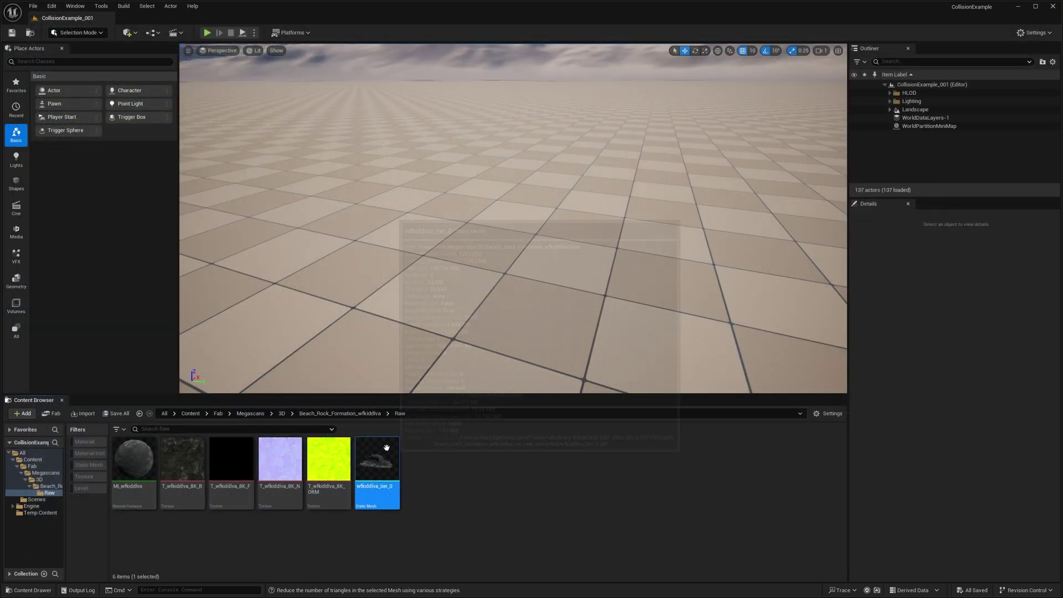
pyautogui.hotkey('ctrl', 'd')
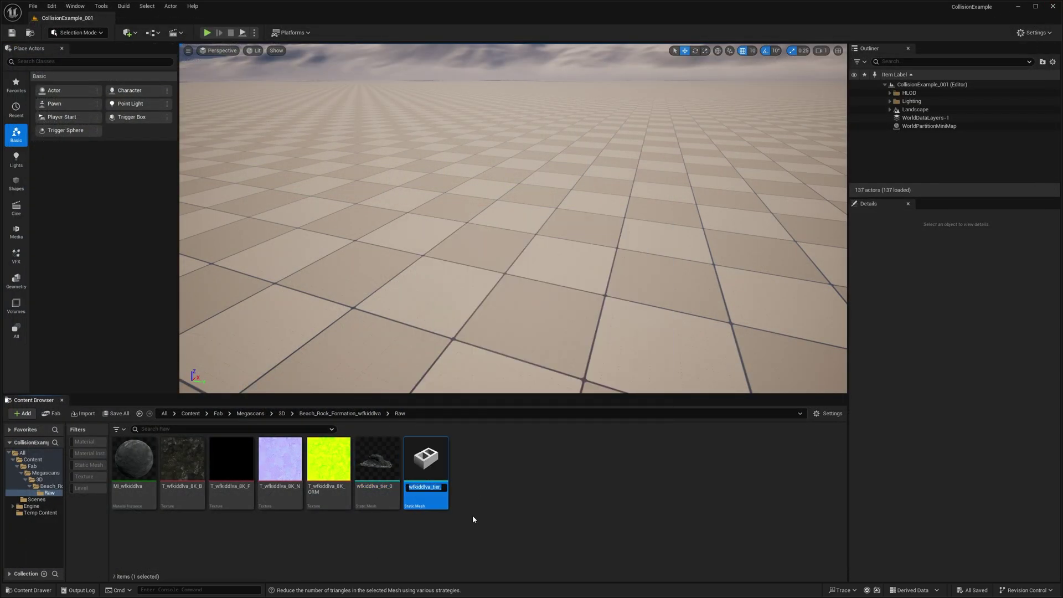
pyautogui.press('BackSpace')
pyautogui.write('0')
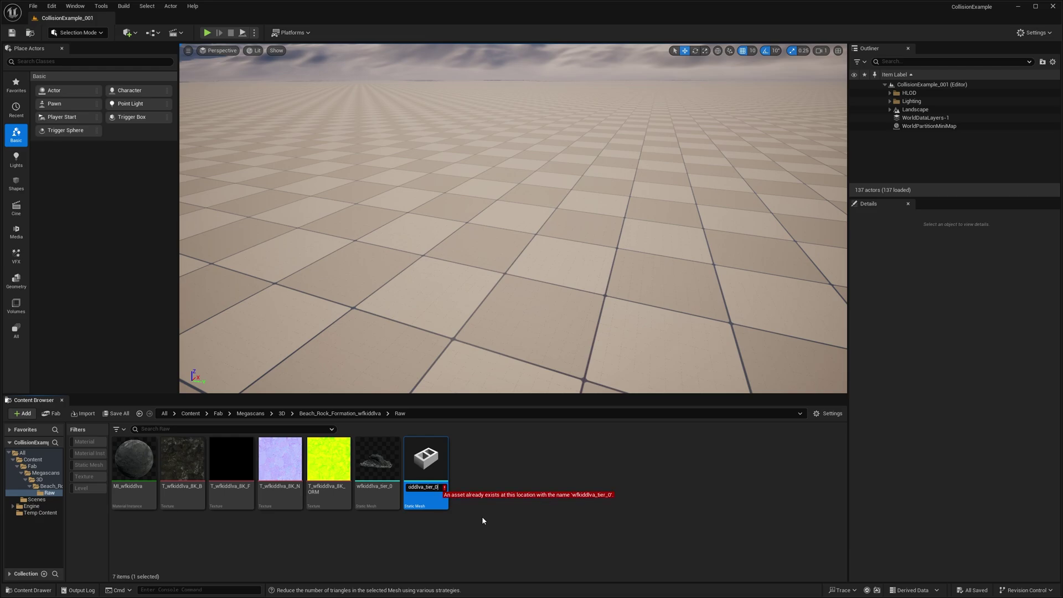
pyautogui.write('_C')
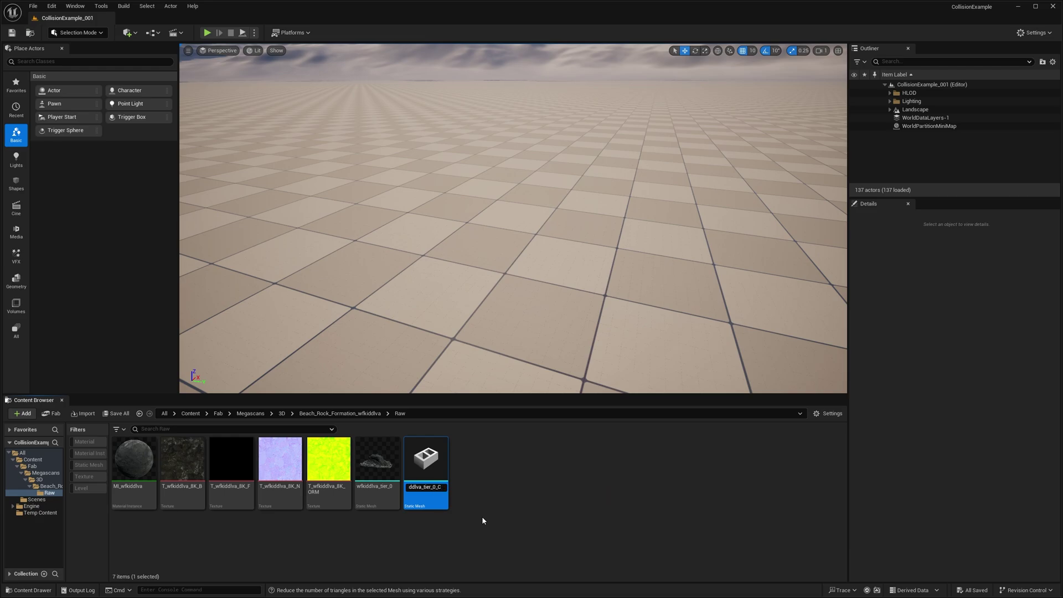
pyautogui.press('Return')
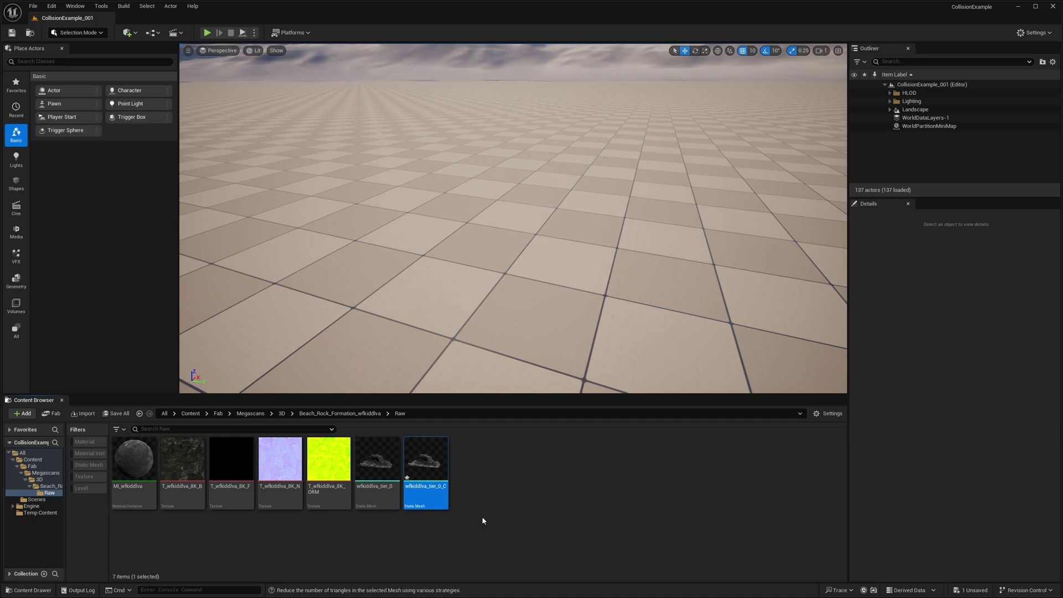
pyautogui.click(115, 413)
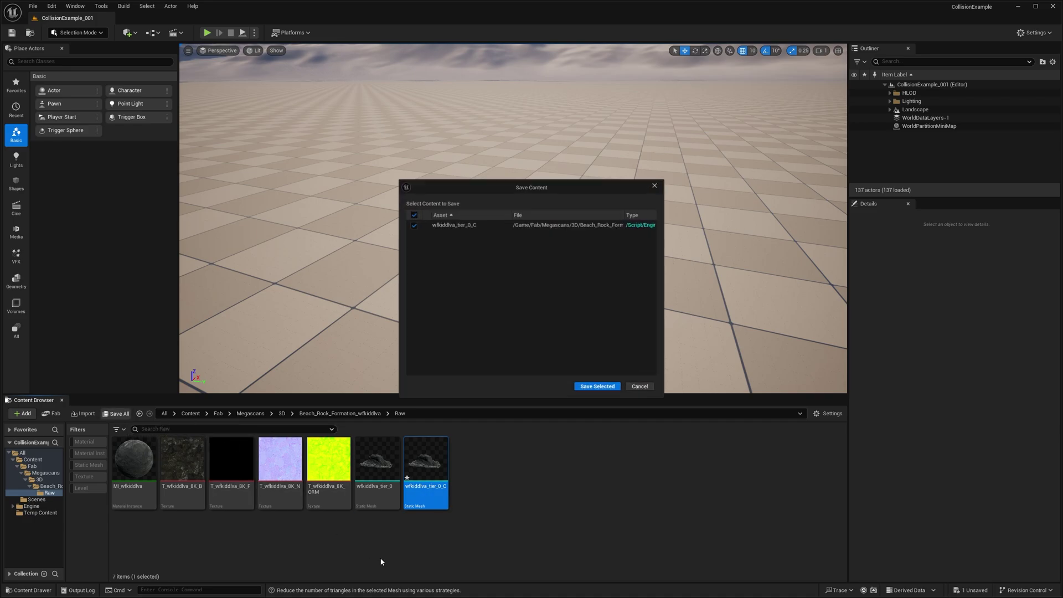
pyautogui.click(598, 386)
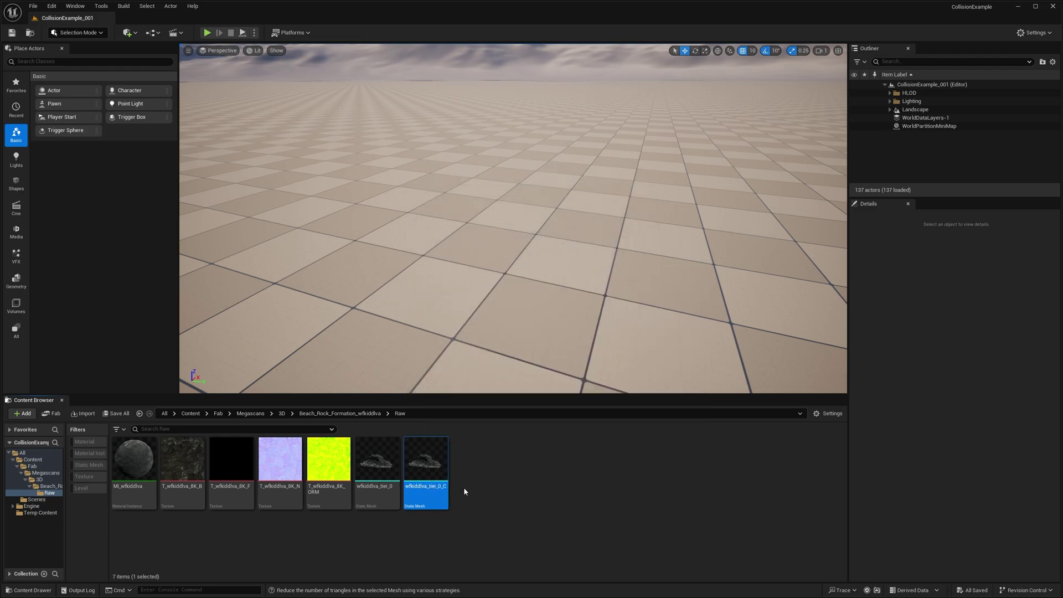
# - Disable Nanite on the wfkiddlva_tier_0_C static mesh and save the change
pyautogui.rightClick(438, 457)
pyautogui.moveTo(495, 181)
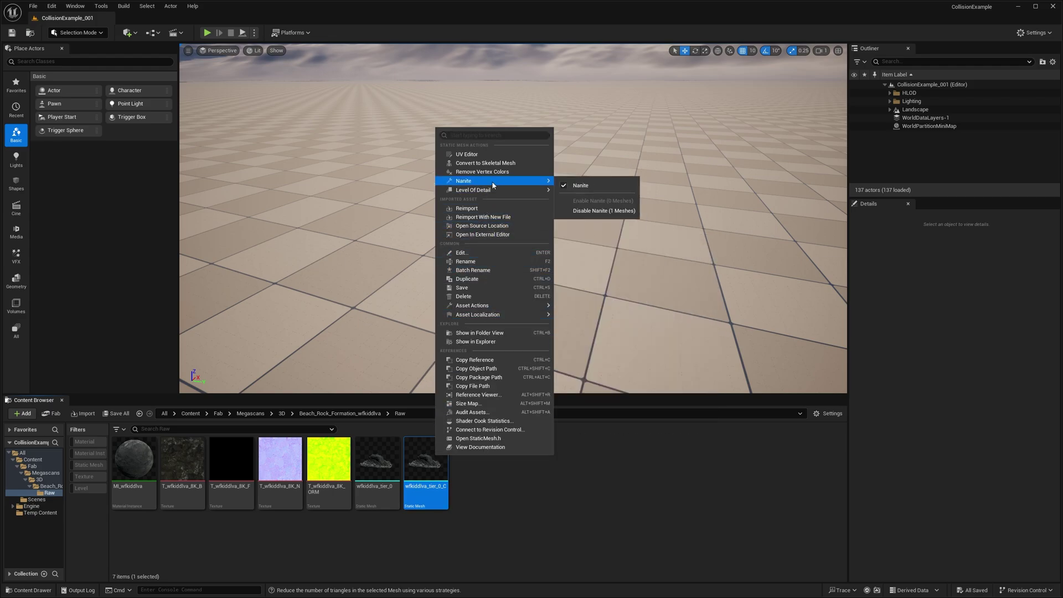
pyautogui.click(606, 211)
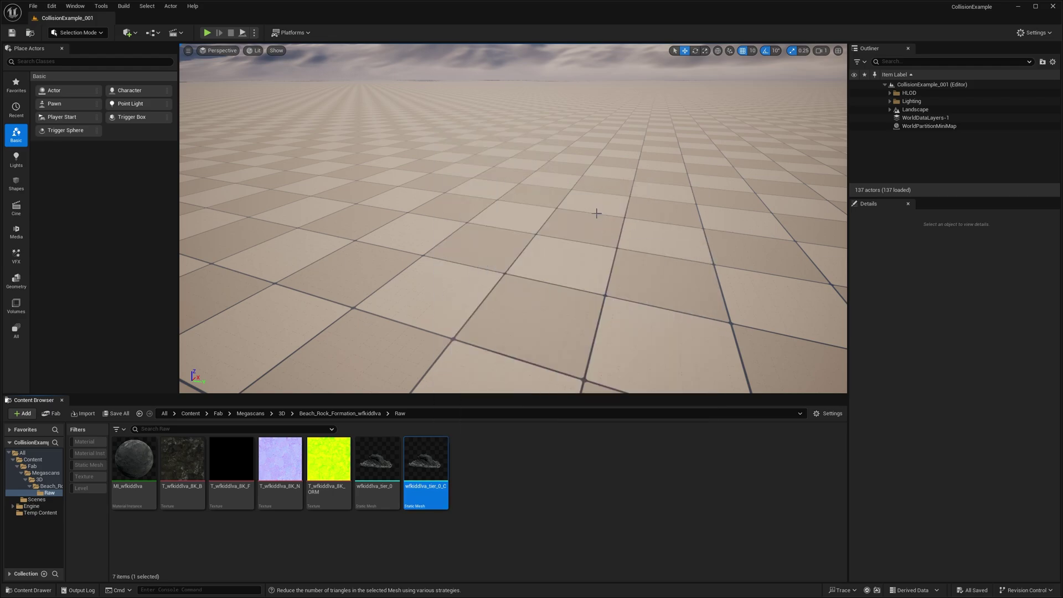
pyautogui.click(116, 413)
pyautogui.click(598, 390)
# - Place the wfkiddlva_tier_0_C rock mesh on the landscape near the middle of the view
pyautogui.moveTo(426, 464); pyautogui.dragTo(465, 247)
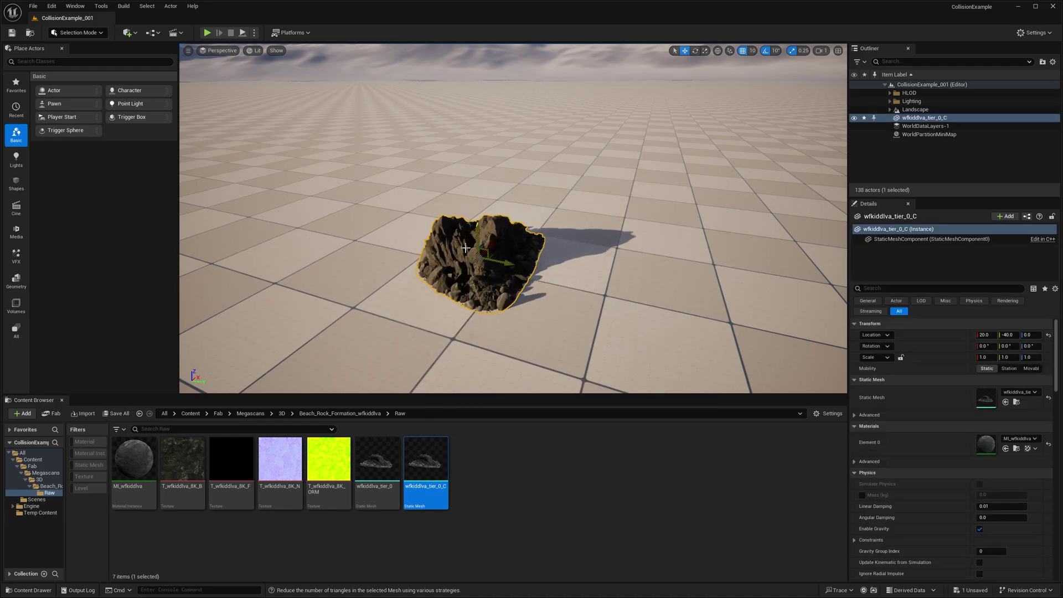
# - Reset the wfkiddlva_tier_0_C rock's location to the world origin and raise it to 170 on Z, above the landscape
pyautogui.click(1047, 335)
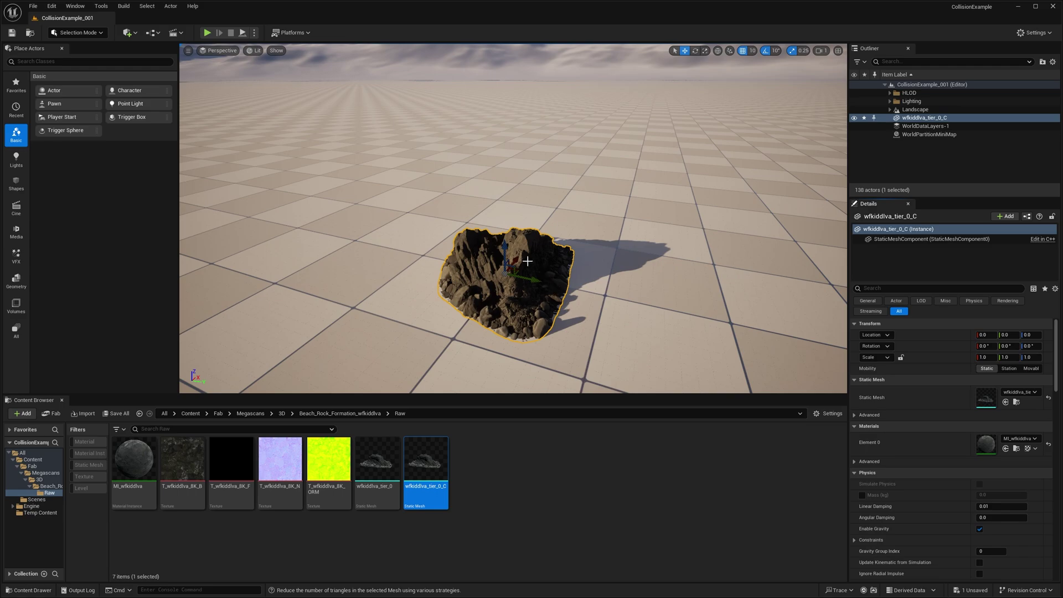
pyautogui.moveTo(505, 248); pyautogui.dragTo(519, 122)
pyautogui.press('f')
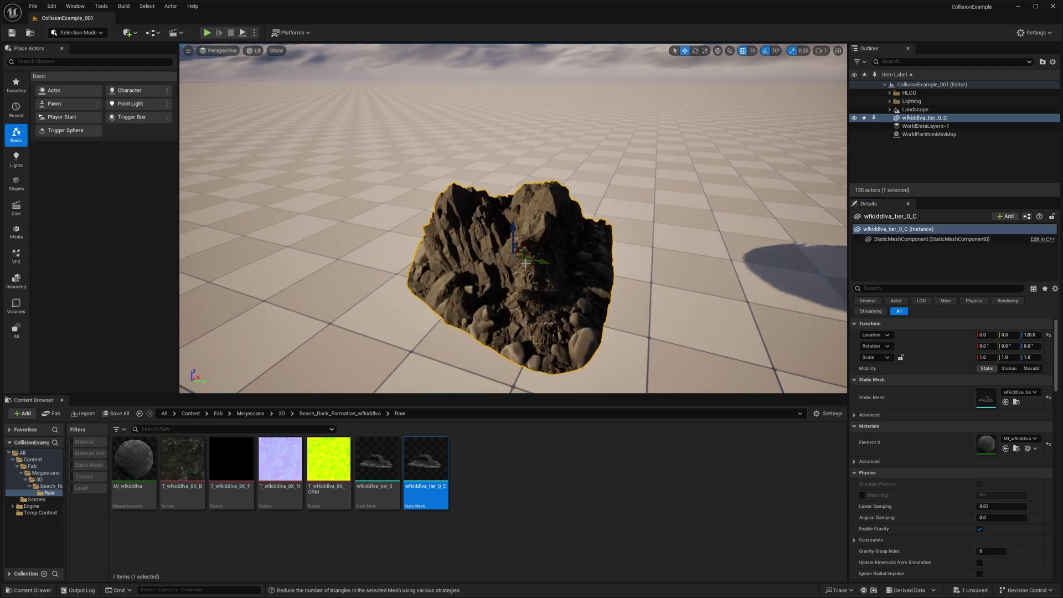
pyautogui.keyDown('shift'); pyautogui.moveTo(513, 231); pyautogui.dragTo(513, 199); pyautogui.keyUp('shift')
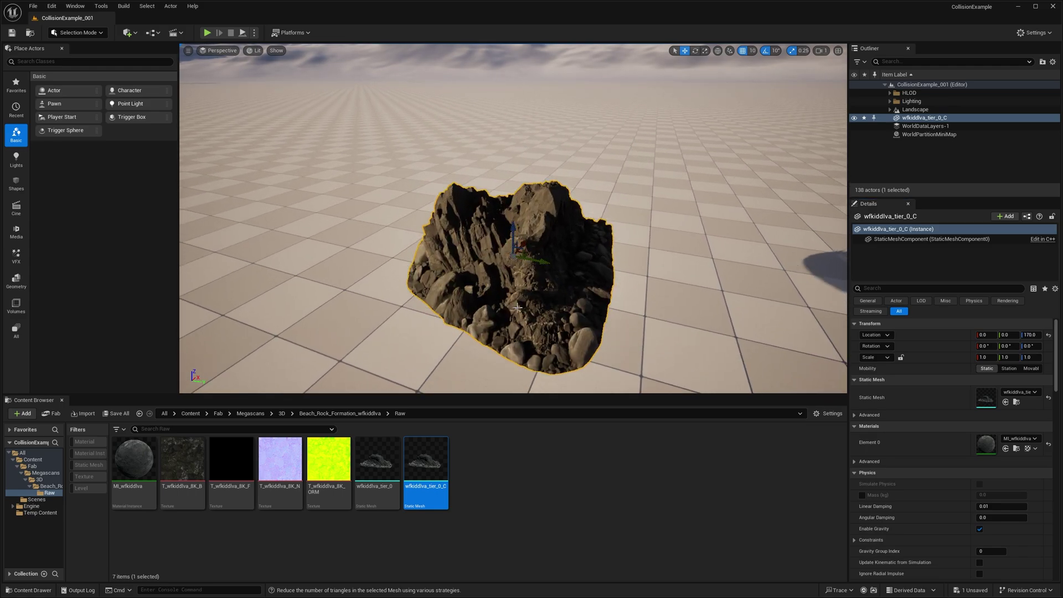
pyautogui.keyDown('alt'); pyautogui.moveTo(498, 322); pyautogui.dragTo(603, 279); pyautogui.keyUp('alt')
pyautogui.moveTo(553, 210)
pyautogui.keyDown('alt'); pyautogui.mouseDown()
pyautogui.moveTo(620, 216)
pyautogui.moveTo(548, 210)
pyautogui.mouseUp(); pyautogui.keyUp('alt')
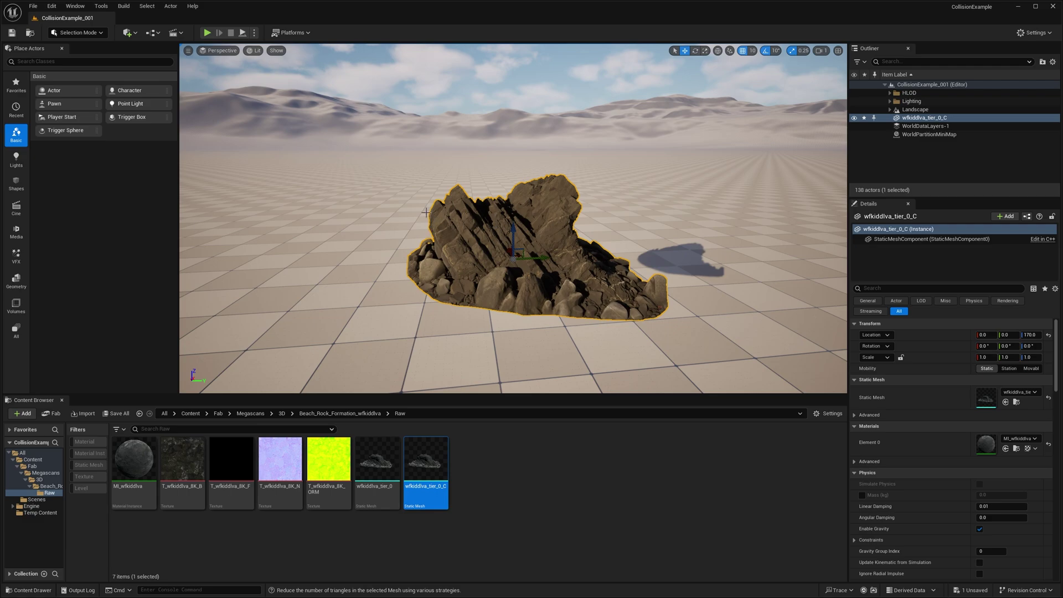
# - Switch the level editor to Modeling mode with the rock still selected
pyautogui.click(88, 33)
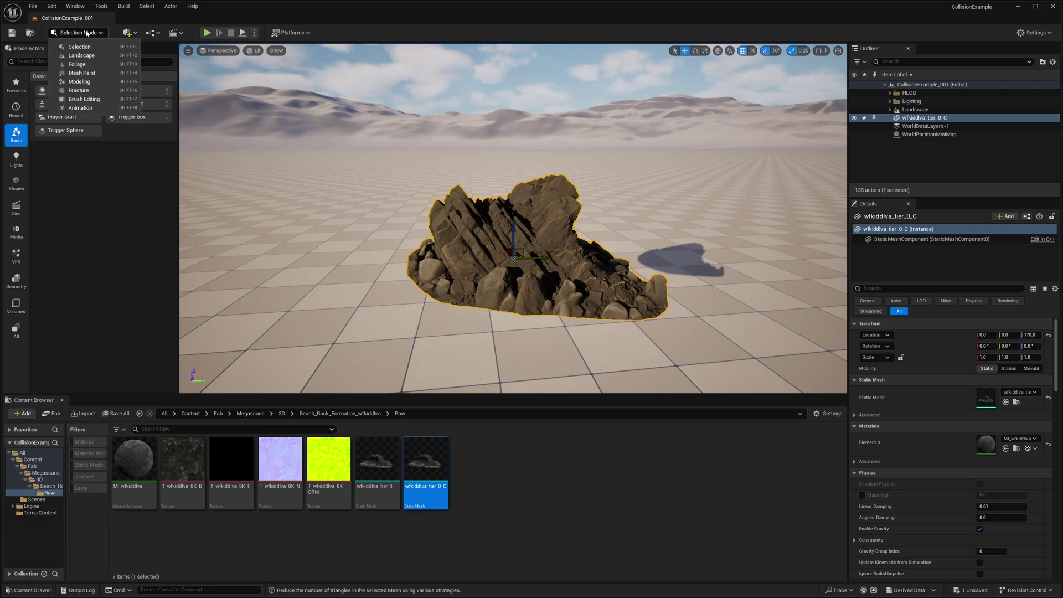
pyautogui.click(82, 82)
# - Search the plugins for "modeling" to check whether Modeling Tools Editor Mode is enabled, and close the plugin browser
pyautogui.click(52, 6)
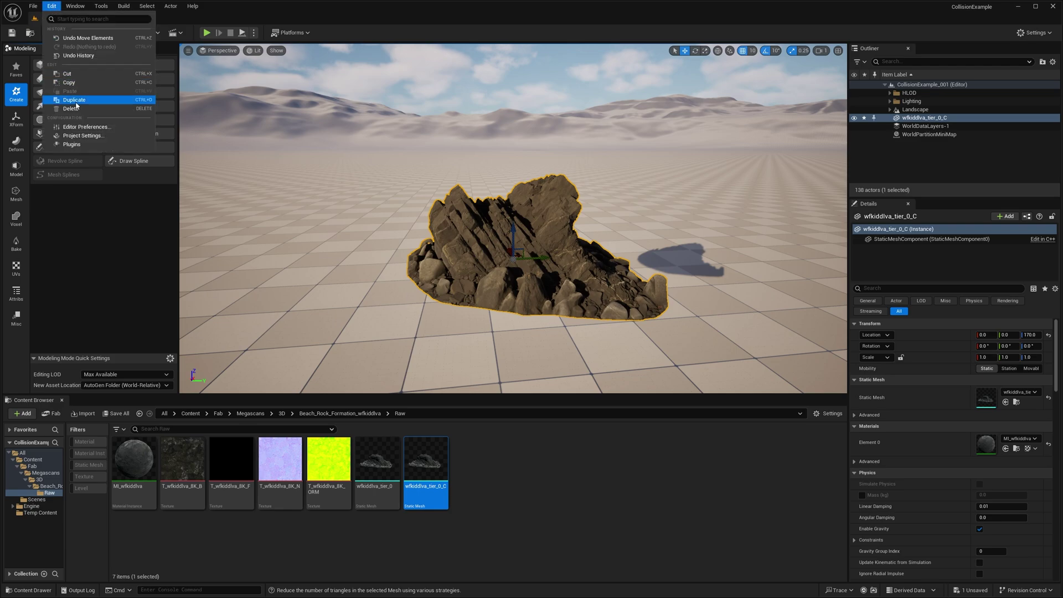
pyautogui.click(83, 145)
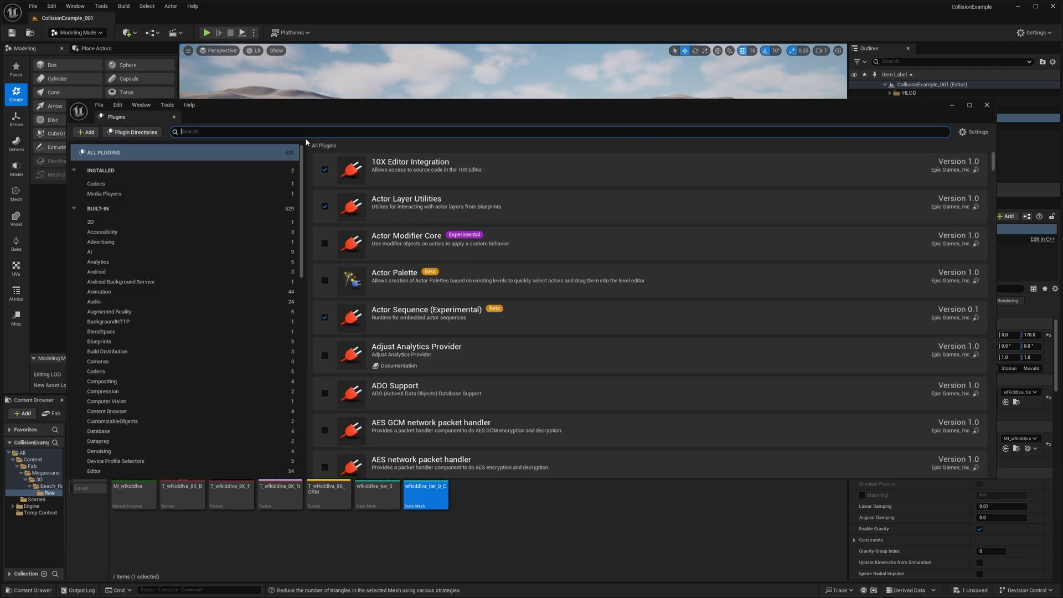
pyautogui.click(52, 6)
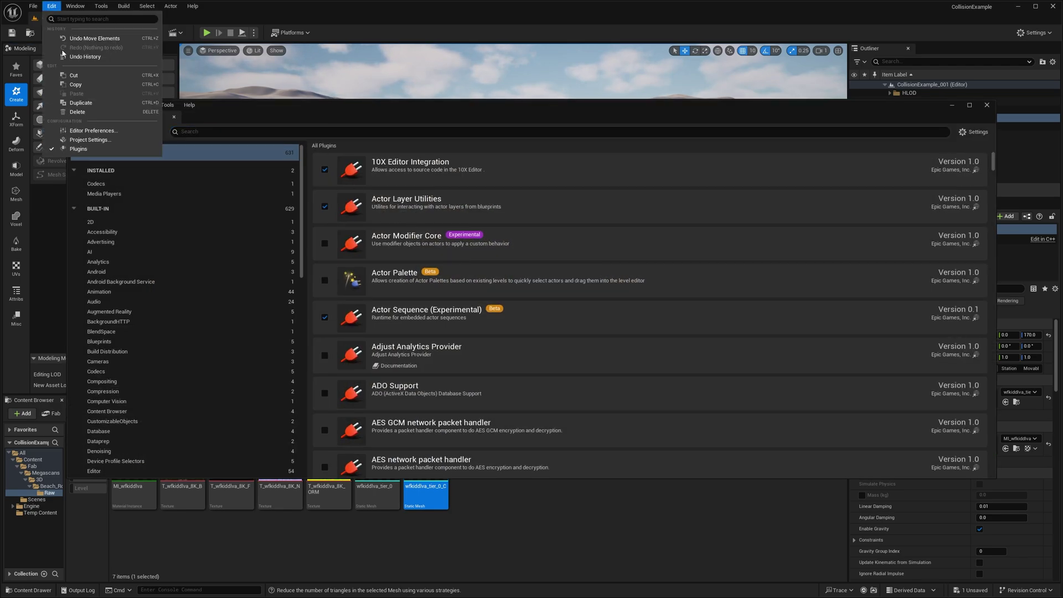
pyautogui.click(271, 131)
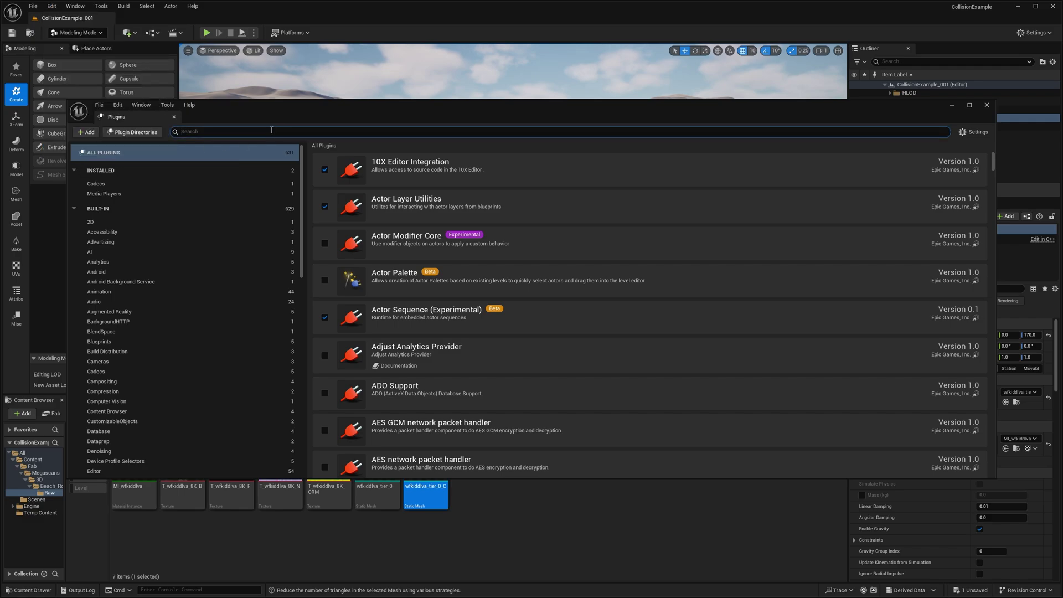
pyautogui.write('modeling')
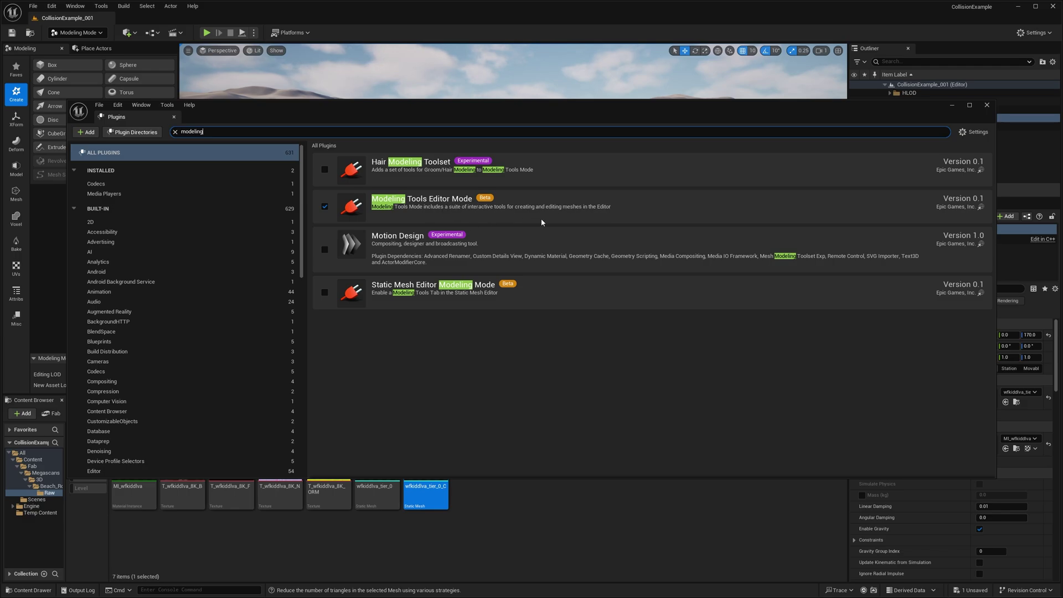
pyautogui.click(986, 109)
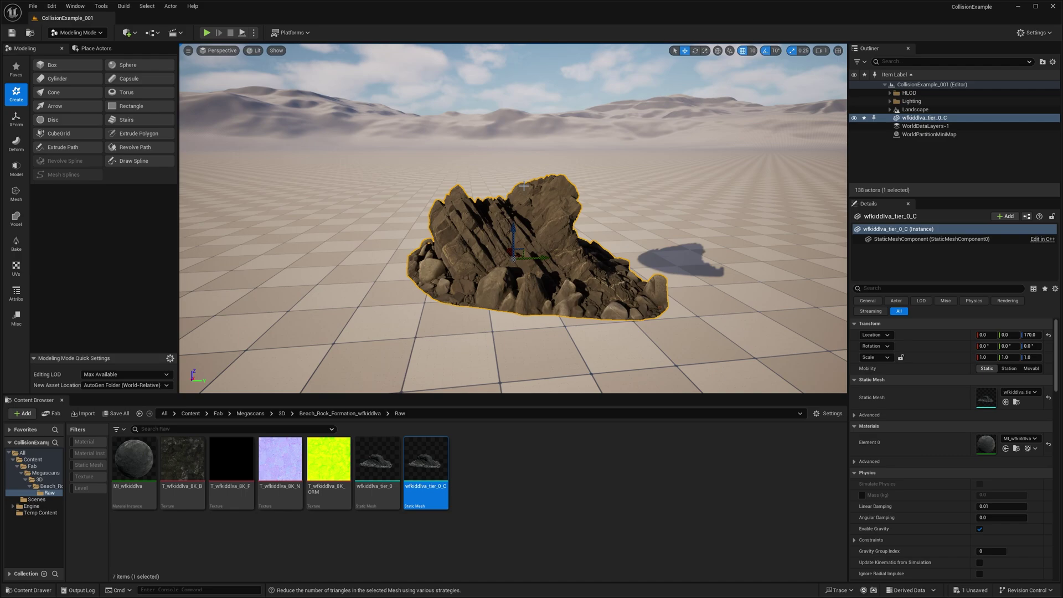
# - Weld the border edges of the wfkiddlva_tier_0_C mesh with the mesh Weld tool, inspect the seams around the rock, and accept the result
pyautogui.click(90, 33)
pyautogui.click(74, 82)
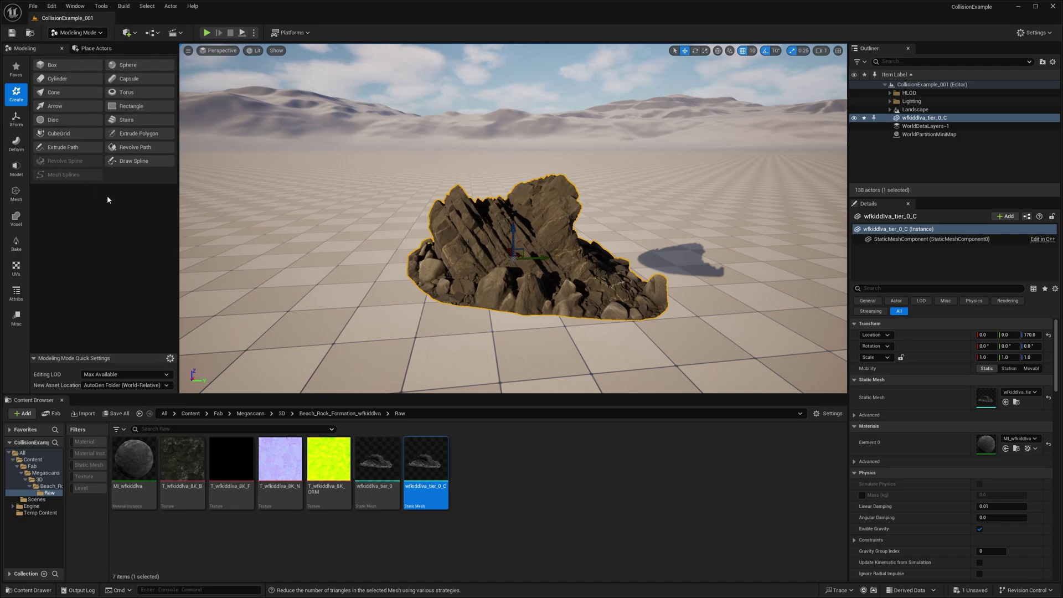
pyautogui.click(16, 193)
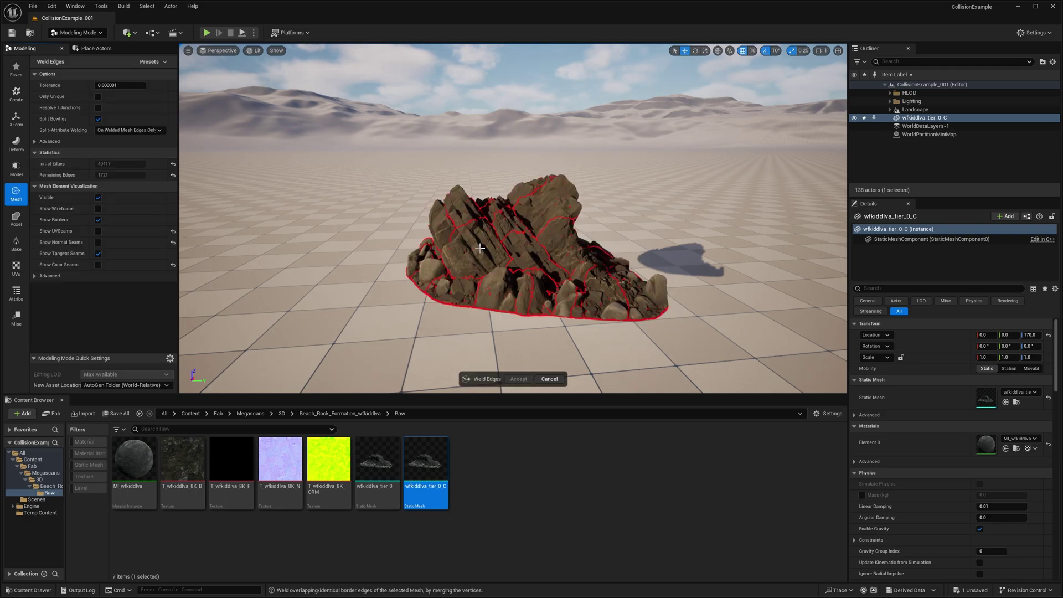
pyautogui.scroll(5, 523, 239)
pyautogui.keyDown('alt'); pyautogui.moveTo(523, 239); pyautogui.dragTo(366, 221); pyautogui.keyUp('alt')
pyautogui.scroll(-4, 522, 239)
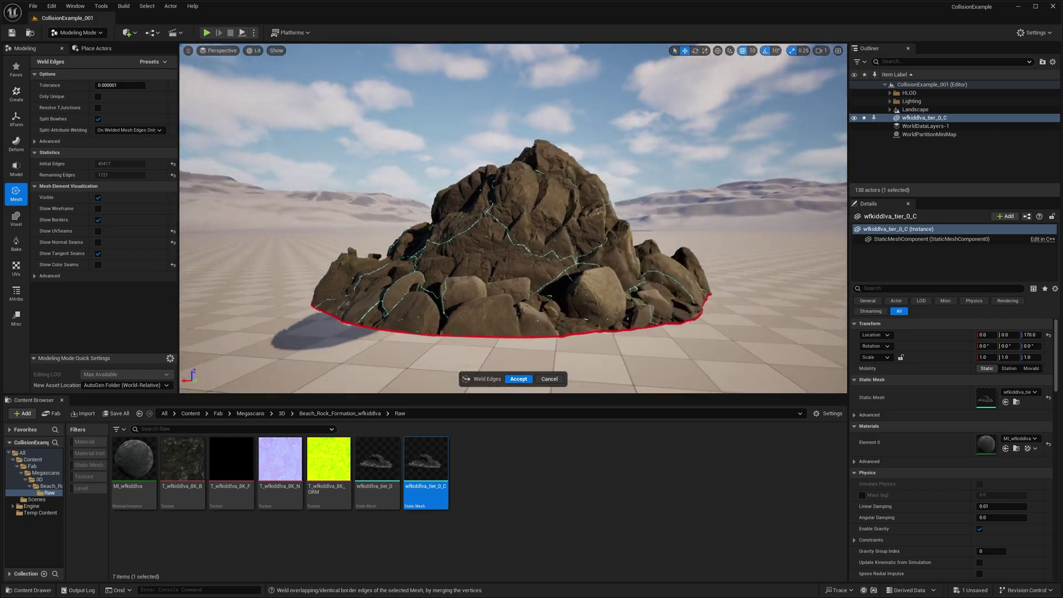
pyautogui.keyDown('alt'); pyautogui.moveTo(523, 239); pyautogui.dragTo(459, 210); pyautogui.keyUp('alt')
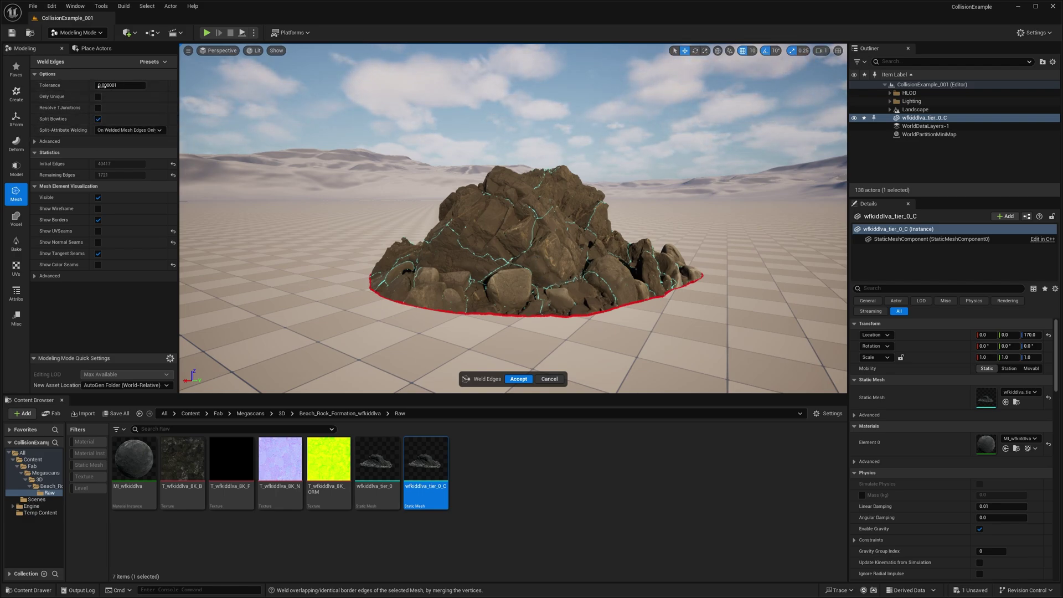
pyautogui.keyDown('alt'); pyautogui.moveTo(521, 240); pyautogui.dragTo(526, 241); pyautogui.keyUp('alt')
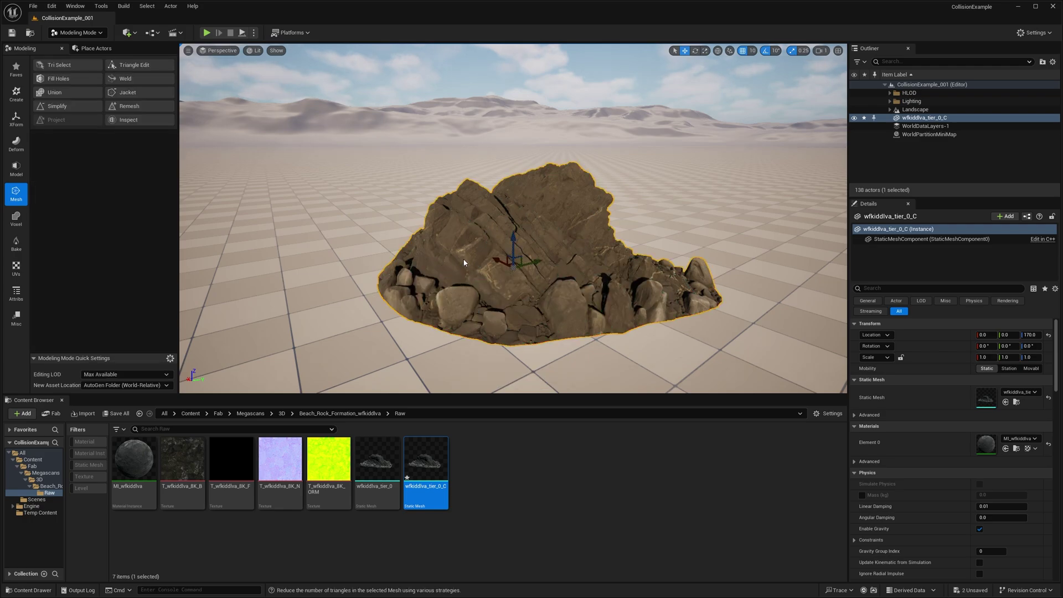
pyautogui.keyDown('alt'); pyautogui.moveTo(464, 263); pyautogui.dragTo(492, 263, button='right'); pyautogui.keyUp('alt')
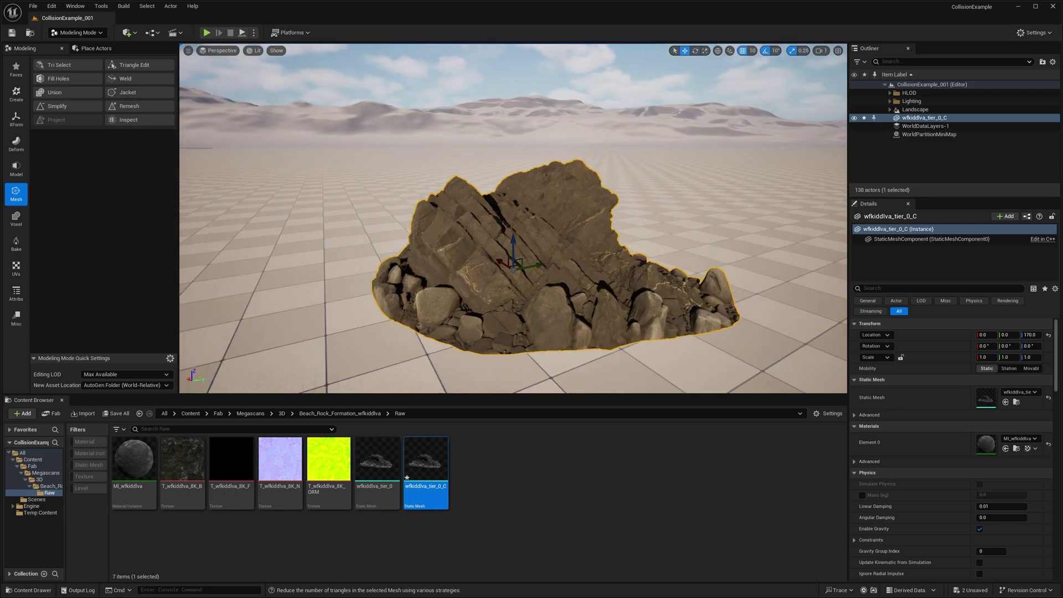
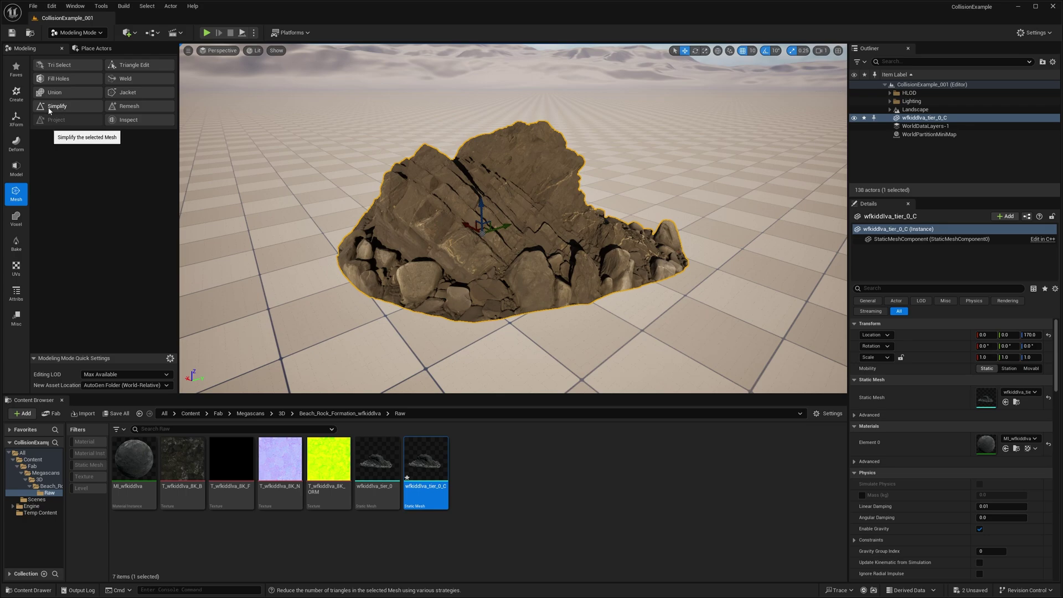
# - Simplify the wfkiddlva_tier_0_C rock mesh with Target Mode set to Triangle Count at 20000, and accept the result
pyautogui.click(45, 105)
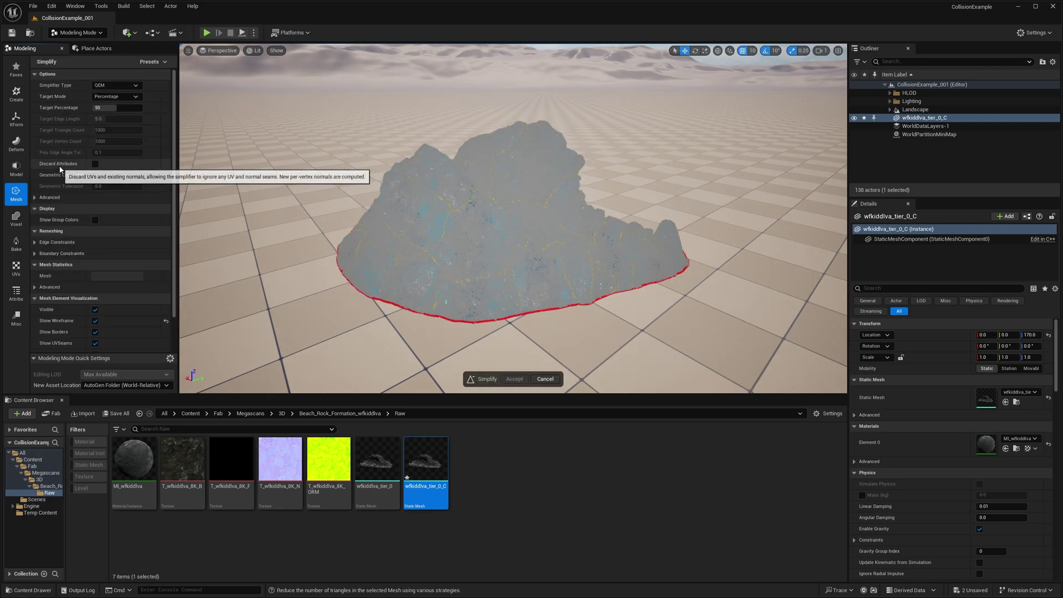
pyautogui.keyDown('alt'); pyautogui.moveTo(338, 228); pyautogui.dragTo(398, 238); pyautogui.keyUp('alt')
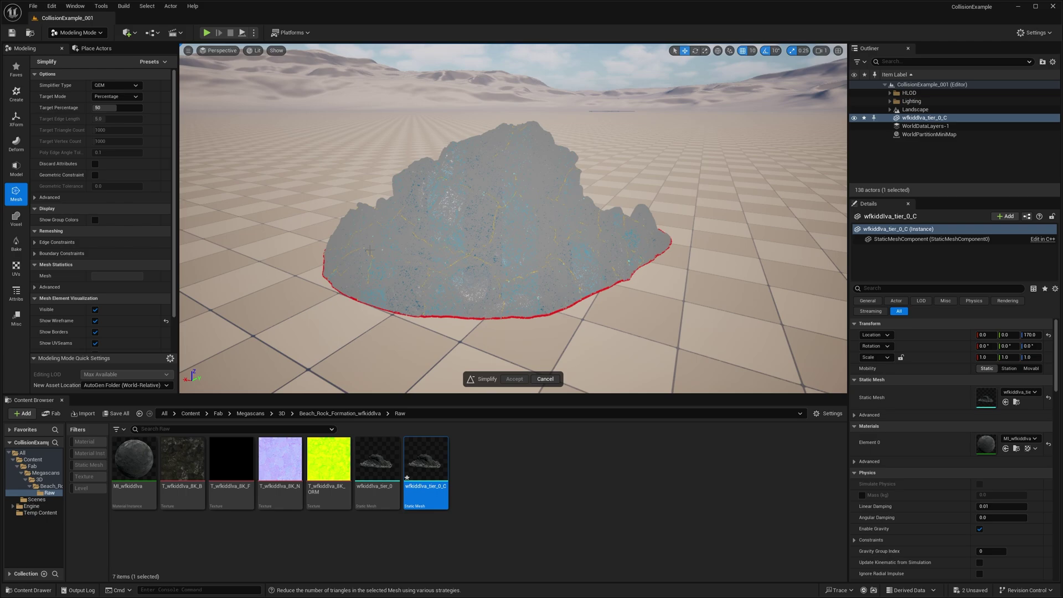
pyautogui.scroll(4, 534, 229)
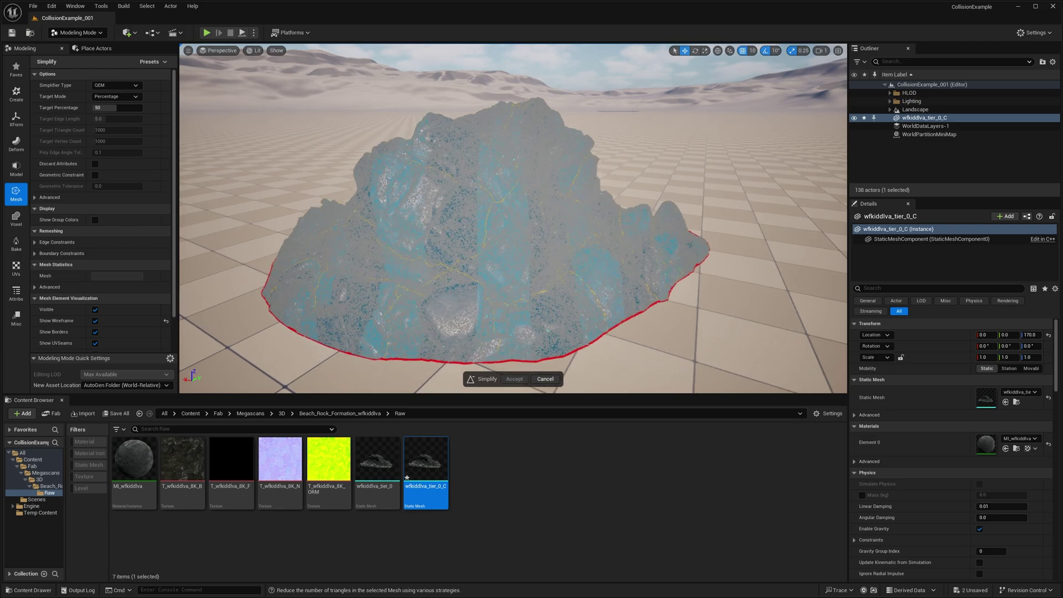
pyautogui.scroll(-3, 533, 230)
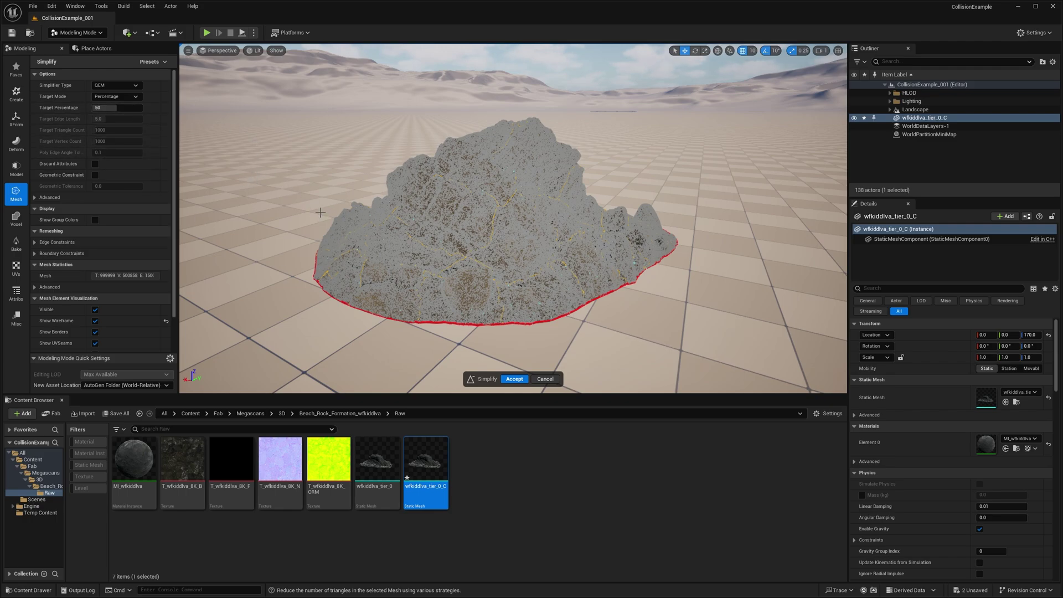
pyautogui.click(134, 97)
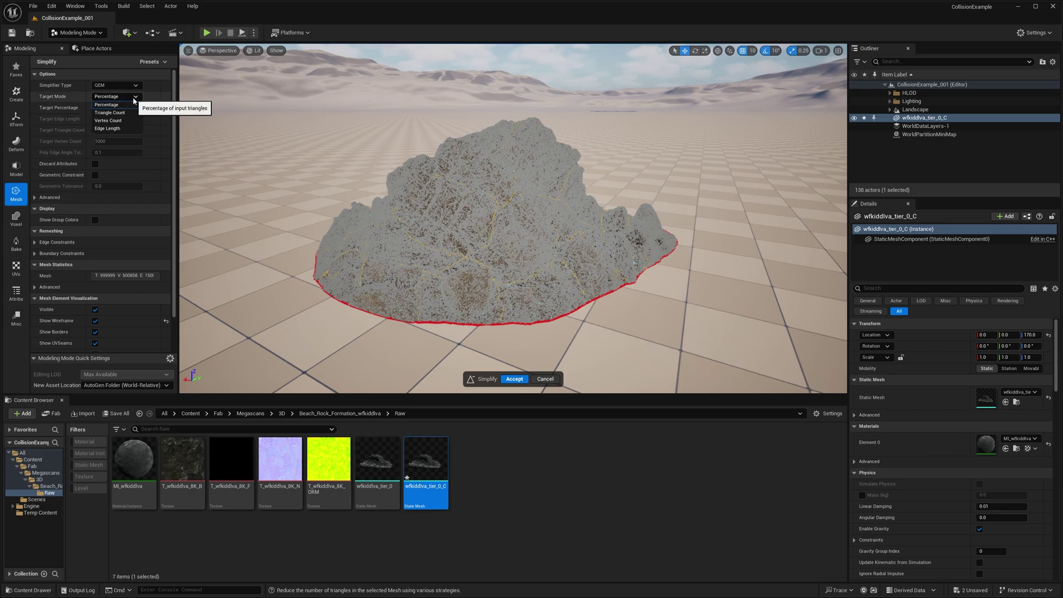
pyautogui.click(110, 113)
pyautogui.click(119, 130)
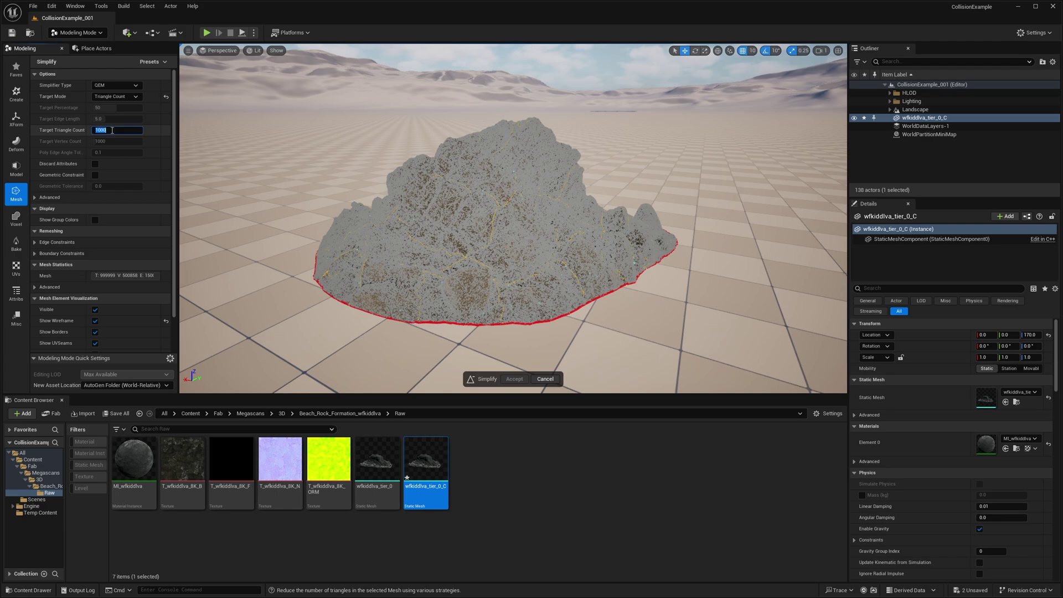
pyautogui.write('20000')
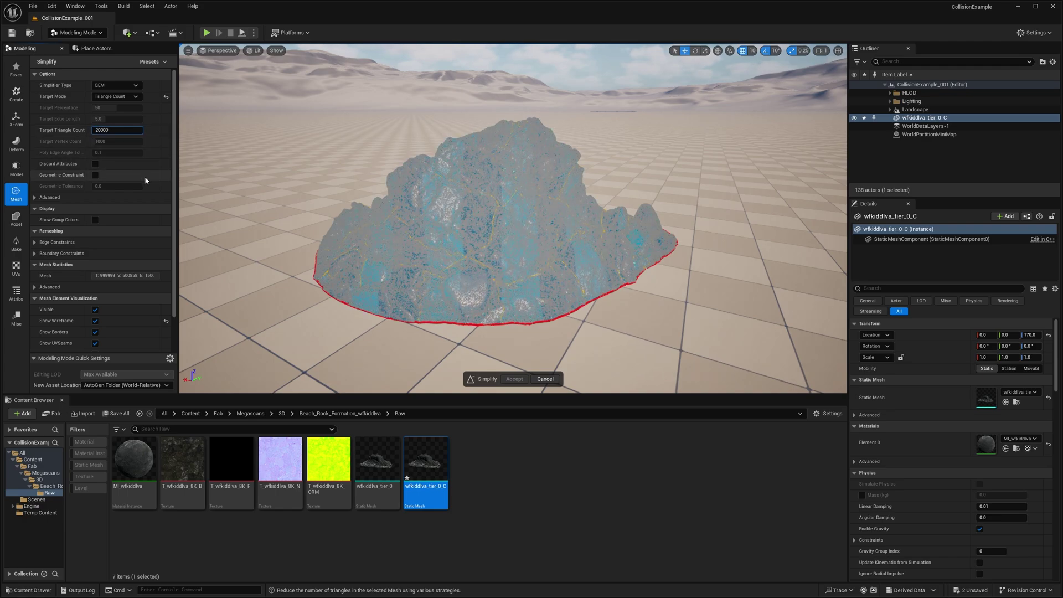
pyautogui.press('Return')
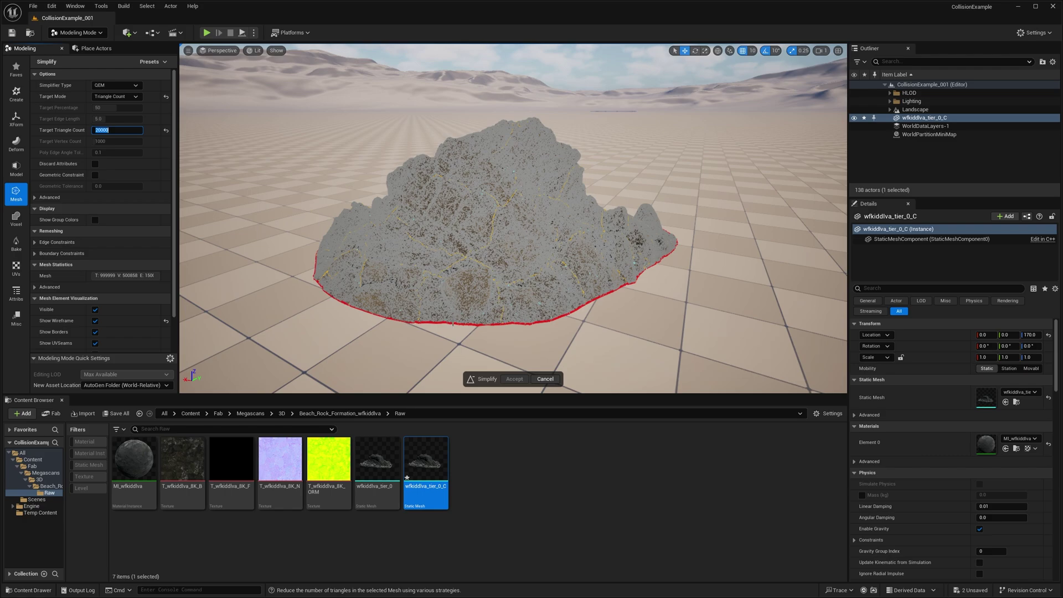
pyautogui.keyDown('alt'); pyautogui.moveTo(452, 324); pyautogui.dragTo(422, 323); pyautogui.keyUp('alt')
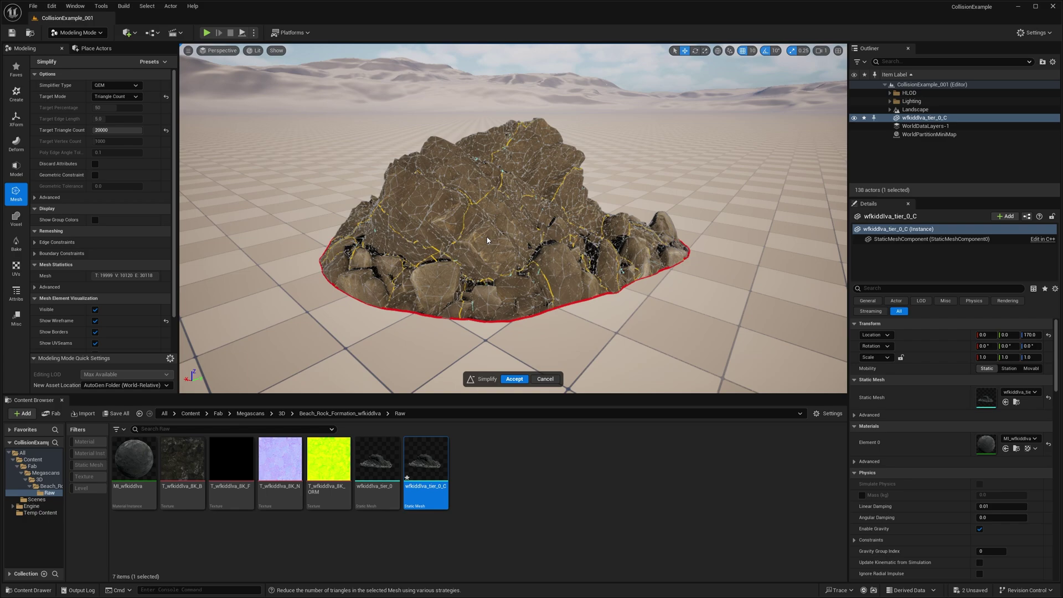
pyautogui.keyDown('alt'); pyautogui.moveTo(436, 226); pyautogui.dragTo(389, 226, button='right'); pyautogui.keyUp('alt')
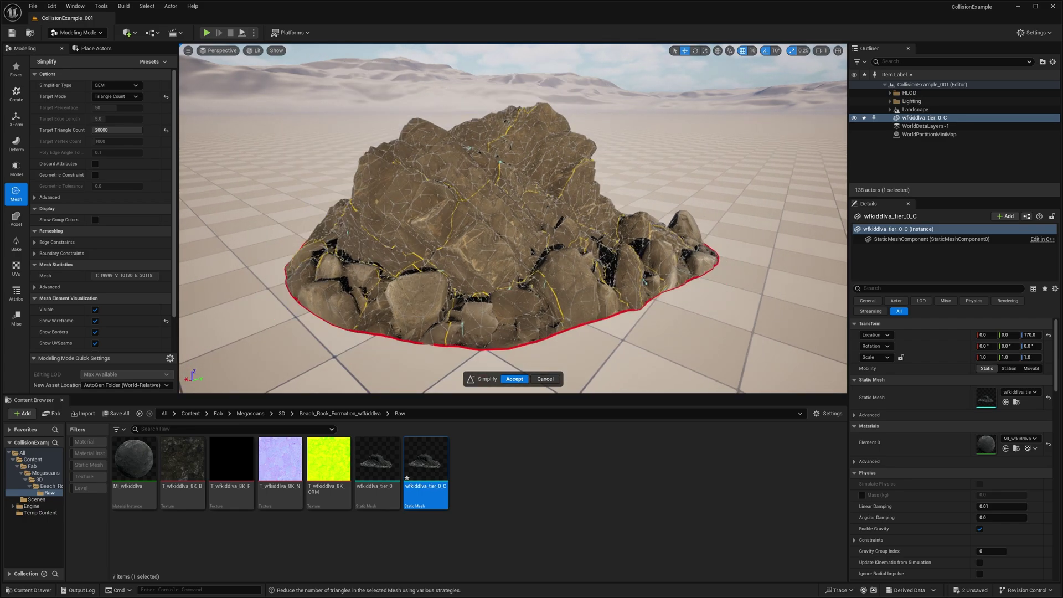
pyautogui.click(517, 380)
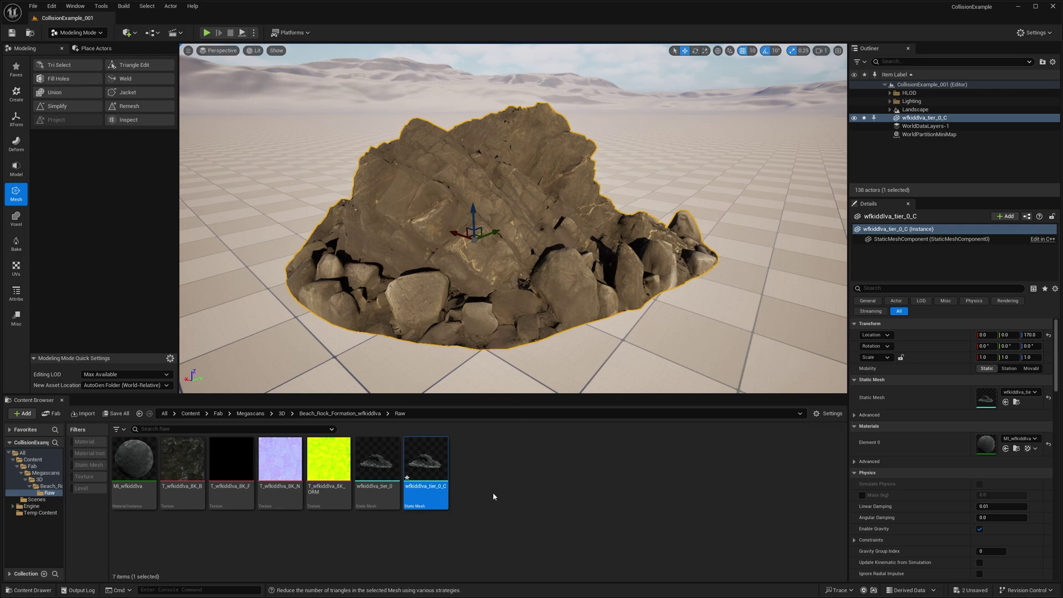
# - Save all modified content and open the wfkiddlva_tier_0_C asset in the Static Mesh Editor
pyautogui.moveTo(434, 466)
pyautogui.click(115, 413)
pyautogui.click(593, 383)
pyautogui.doubleClick(417, 464)
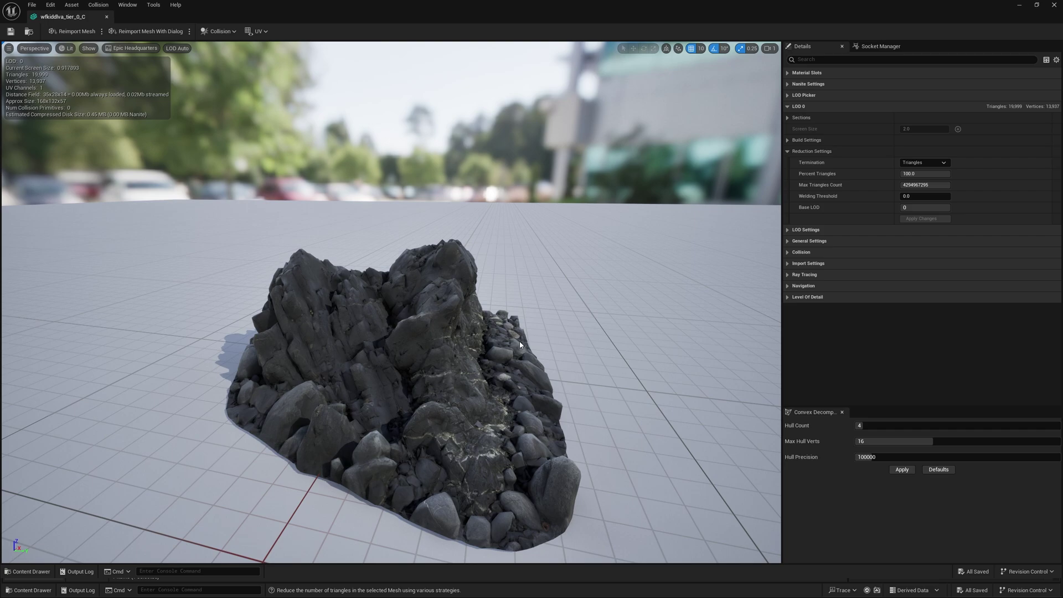
# - Examine the simplified rock's surface and triangle density from several sides in Lit and Wireframe views, returning the preview to Lit
pyautogui.keyDown('alt'); pyautogui.moveTo(519, 341); pyautogui.dragTo(343, 327); pyautogui.keyUp('alt')
pyautogui.keyDown('alt'); pyautogui.moveTo(519, 341); pyautogui.dragTo(576, 341, button='right'); pyautogui.keyUp('alt')
pyautogui.keyDown('alt'); pyautogui.moveTo(396, 364); pyautogui.dragTo(504, 343); pyautogui.keyUp('alt')
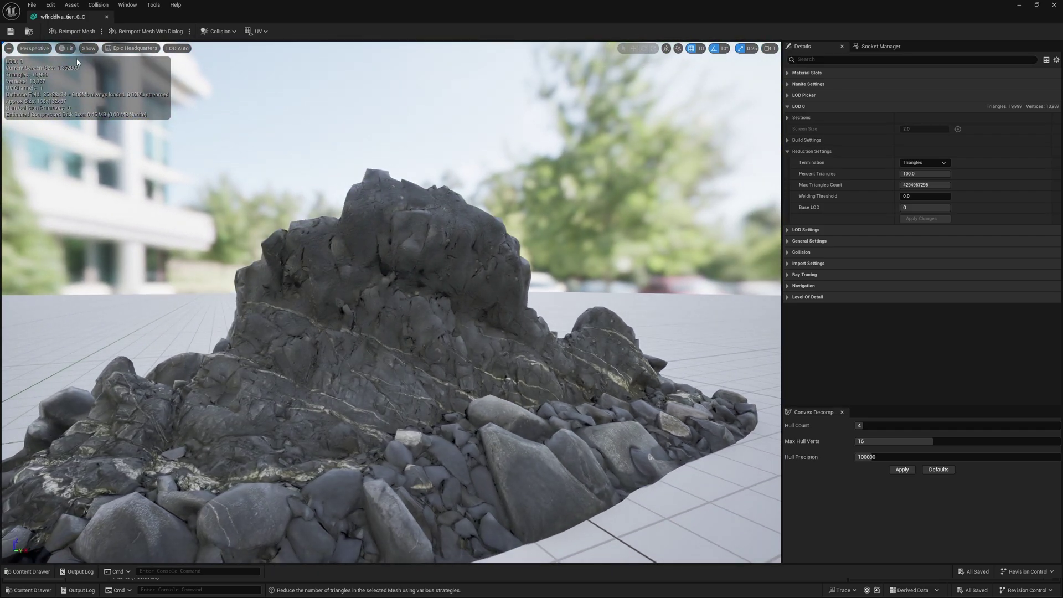
pyautogui.click(67, 48)
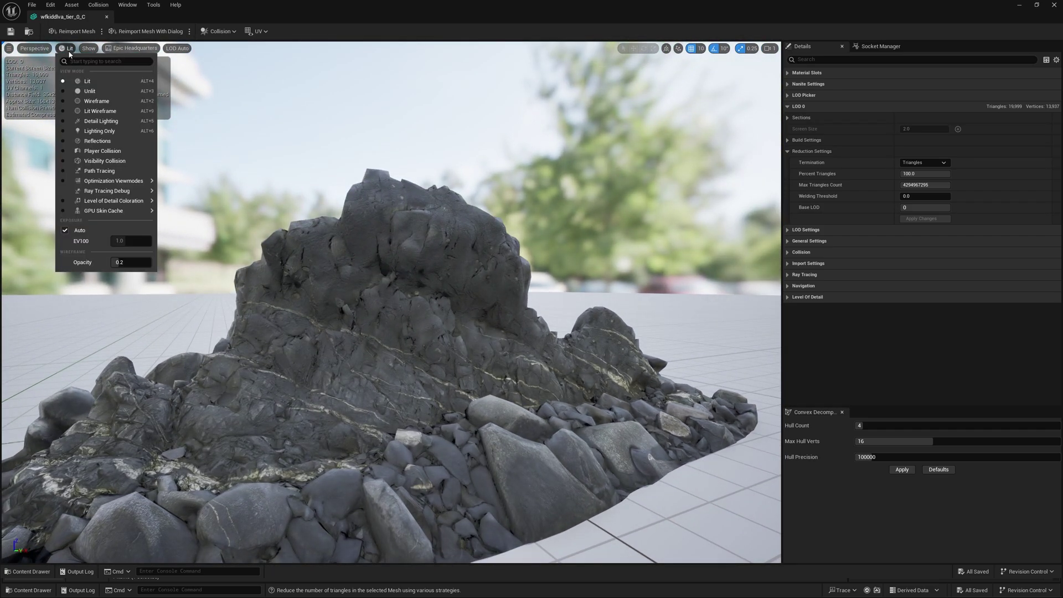
pyautogui.click(93, 101)
pyautogui.click(107, 49)
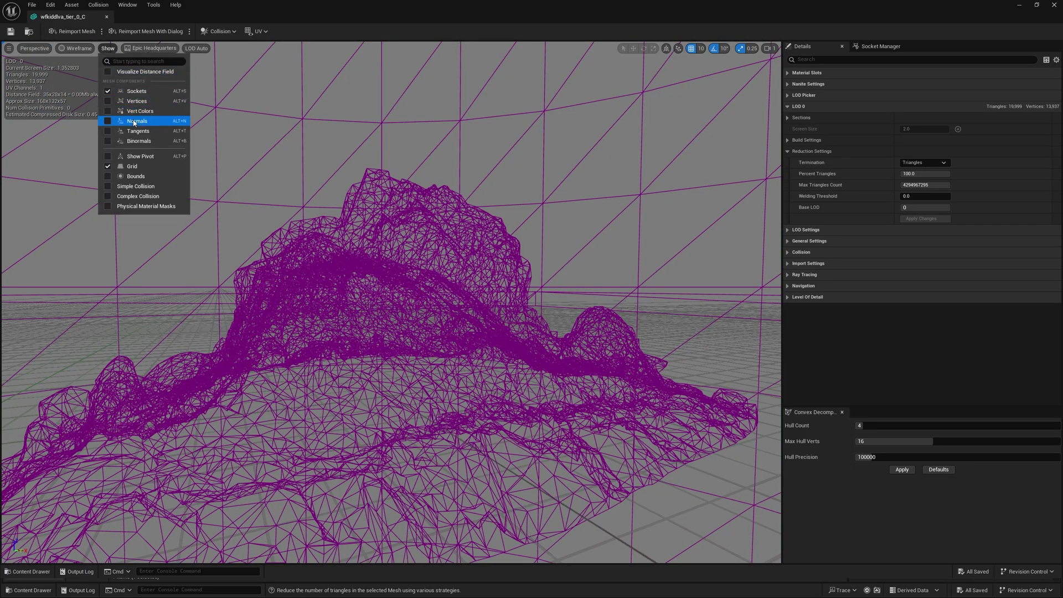
pyautogui.click(127, 224)
pyautogui.scroll(-4, 390, 302)
pyautogui.keyDown('alt'); pyautogui.moveTo(390, 302); pyautogui.dragTo(421, 355); pyautogui.keyUp('alt')
pyautogui.moveTo(346, 314); pyautogui.dragTo(338, 315)
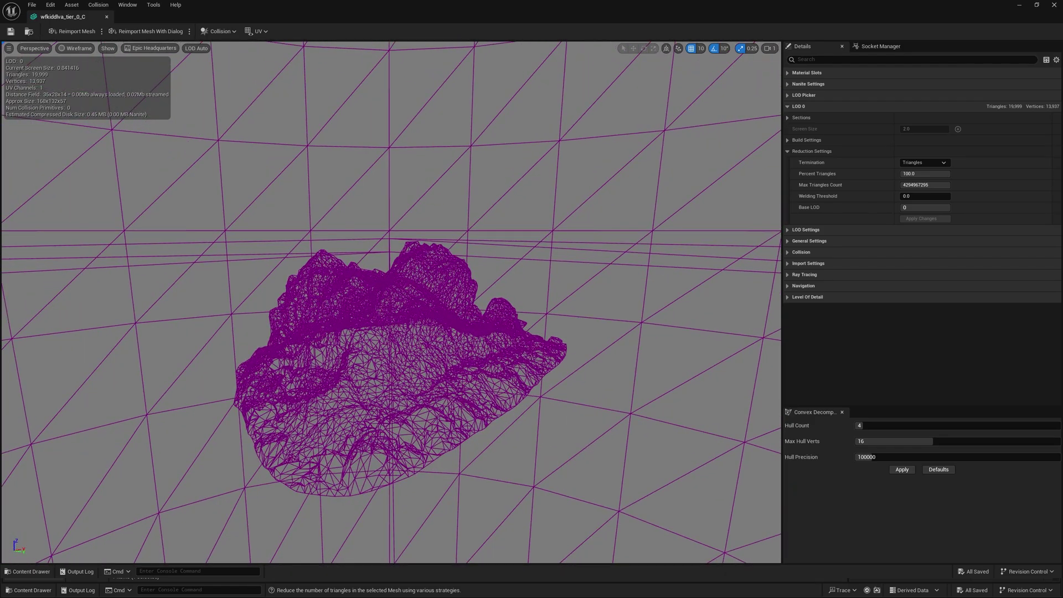
pyautogui.click(76, 48)
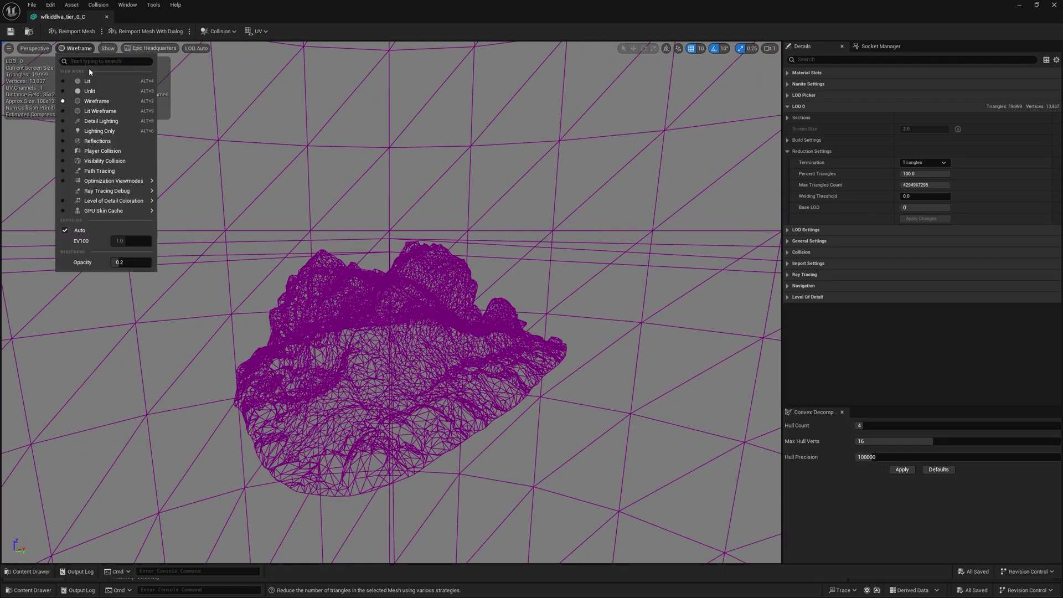
pyautogui.click(88, 81)
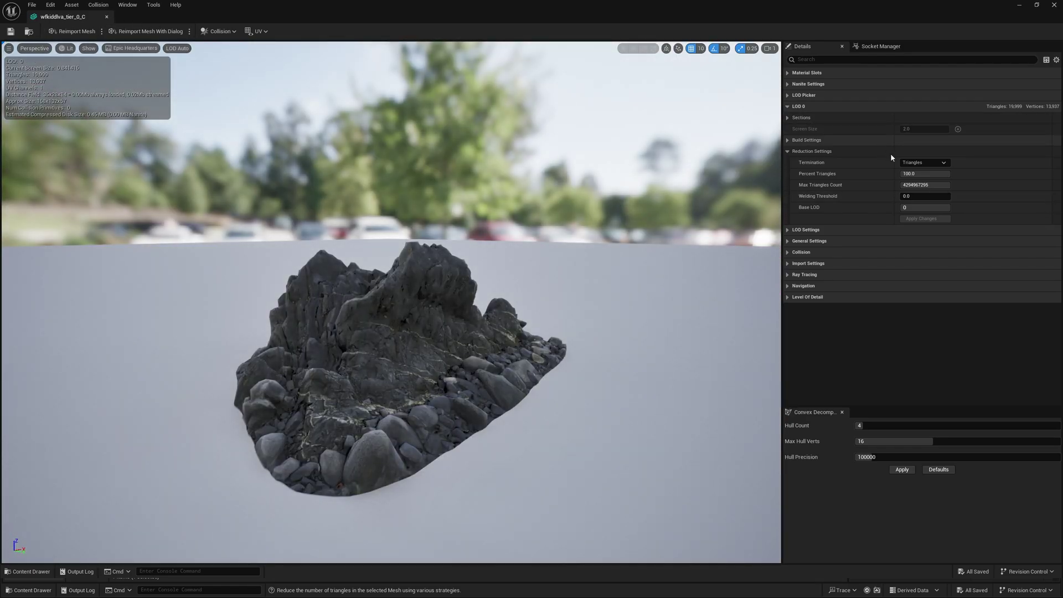
# - Set Percent Triangles to 50 in LOD 0's Reduction Settings and apply the changes
pyautogui.click(918, 175)
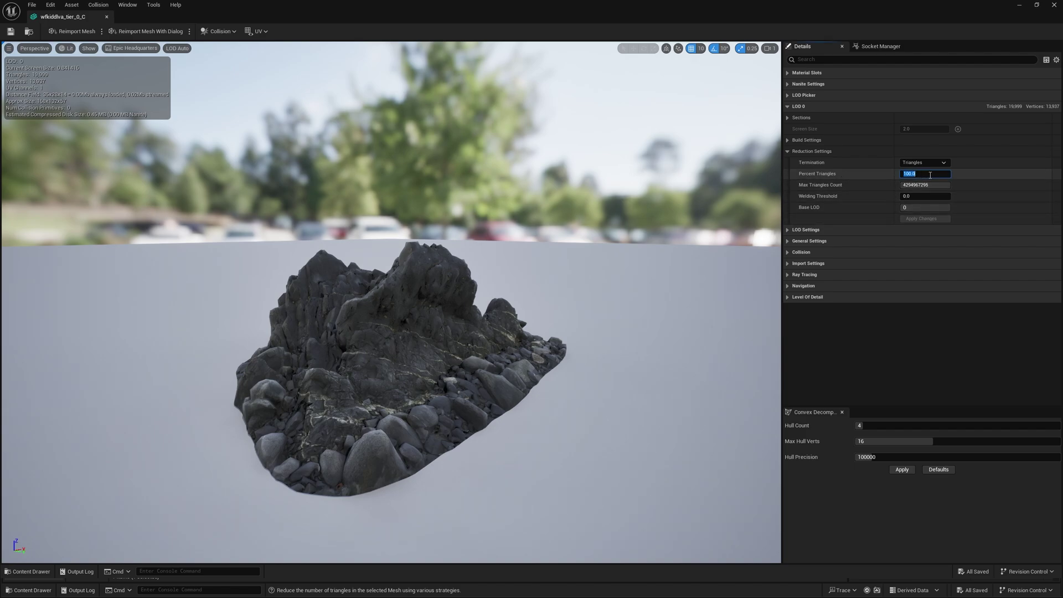
pyautogui.write('50')
pyautogui.press('Return')
pyautogui.click(919, 221)
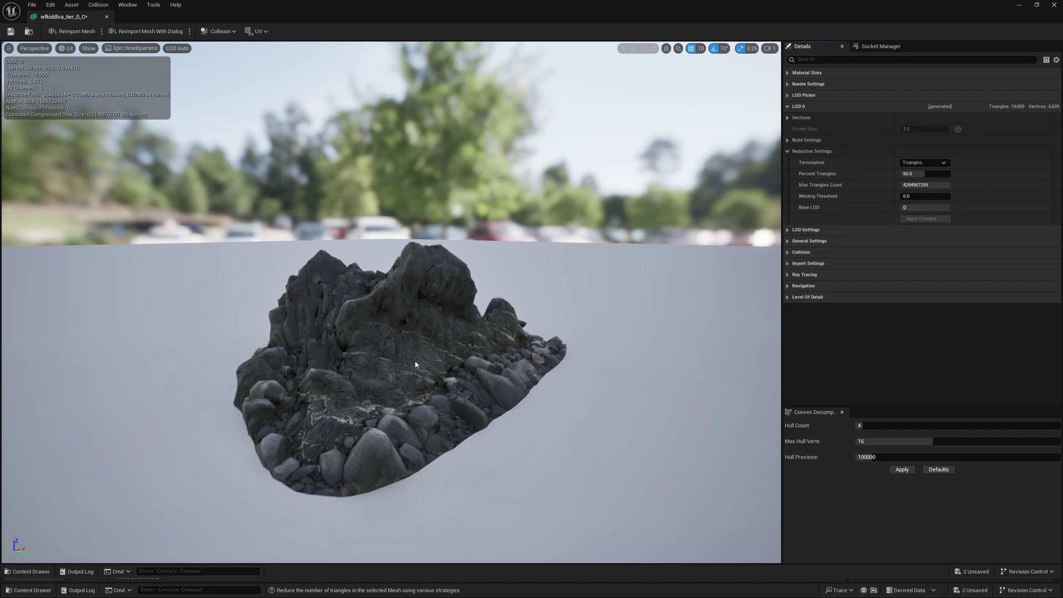
# - Examine the reduced rock's shape from several sides in Lit view, and check its triangle layout in Wireframe view
pyautogui.keyDown('alt'); pyautogui.moveTo(415, 364); pyautogui.dragTo(571, 322); pyautogui.keyUp('alt')
pyautogui.keyDown('alt'); pyautogui.moveTo(416, 364); pyautogui.dragTo(498, 335, button='right'); pyautogui.keyUp('alt')
pyautogui.moveTo(455, 334)
pyautogui.keyDown('alt'); pyautogui.mouseDown()
pyautogui.moveTo(266, 354)
pyautogui.moveTo(365, 330)
pyautogui.moveTo(441, 329)
pyautogui.mouseUp(); pyautogui.keyUp('alt')
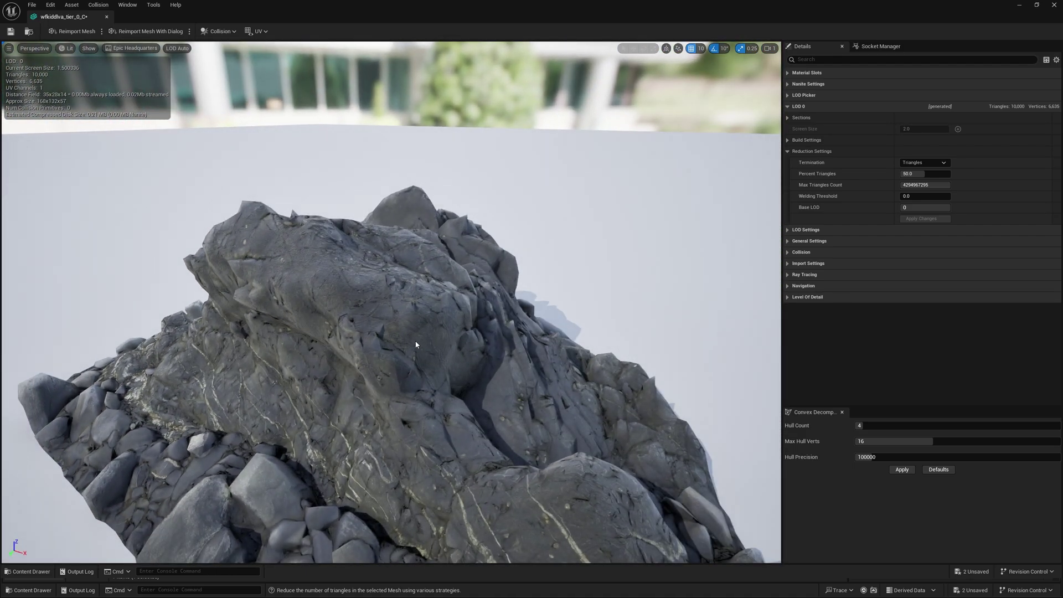
pyautogui.scroll(-5, 418, 350)
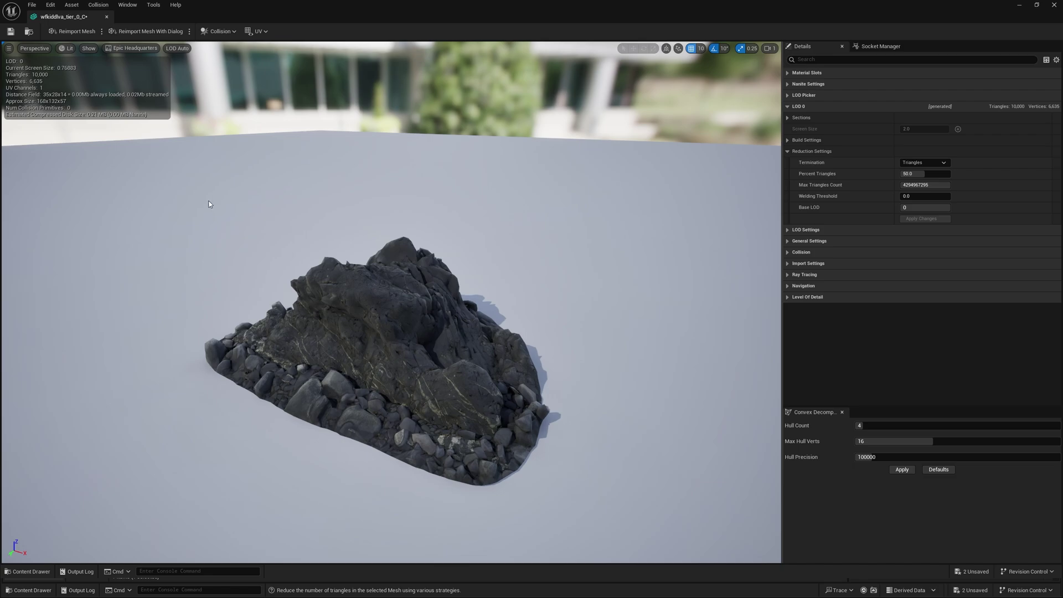
pyautogui.keyDown('alt'); pyautogui.moveTo(352, 260); pyautogui.dragTo(426, 260, button='right'); pyautogui.keyUp('alt')
pyautogui.keyDown('alt'); pyautogui.moveTo(367, 289); pyautogui.dragTo(476, 255); pyautogui.keyUp('alt')
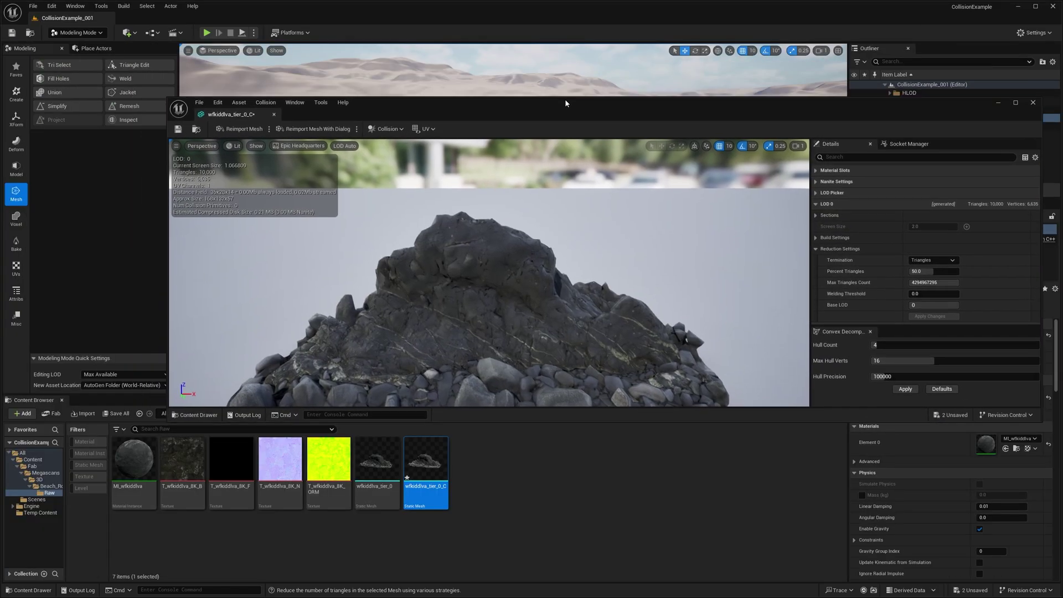
pyautogui.moveTo(565, 98); pyautogui.dragTo(582, 115)
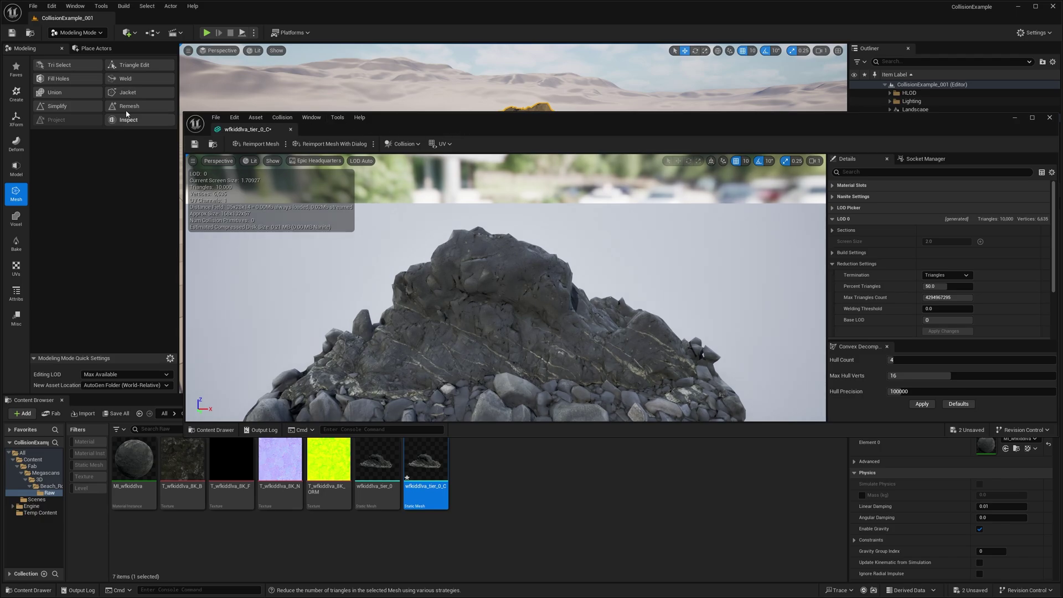
pyautogui.doubleClick(486, 116)
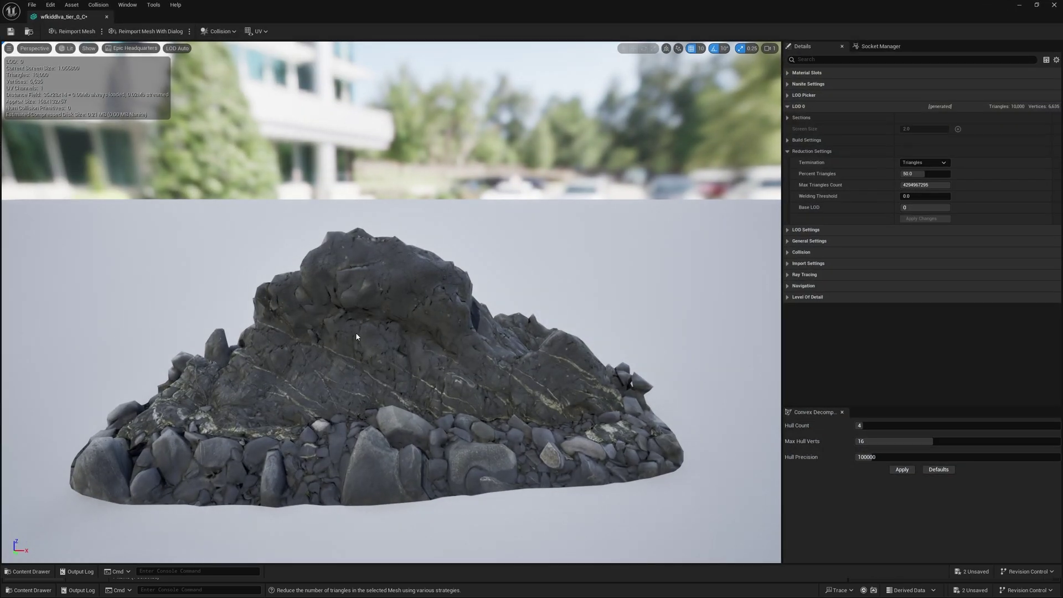
pyautogui.moveTo(356, 334)
pyautogui.keyDown('alt'); pyautogui.mouseDown()
pyautogui.moveTo(271, 360)
pyautogui.moveTo(183, 337)
pyautogui.moveTo(249, 322)
pyautogui.moveTo(374, 324)
pyautogui.mouseUp(); pyautogui.keyUp('alt')
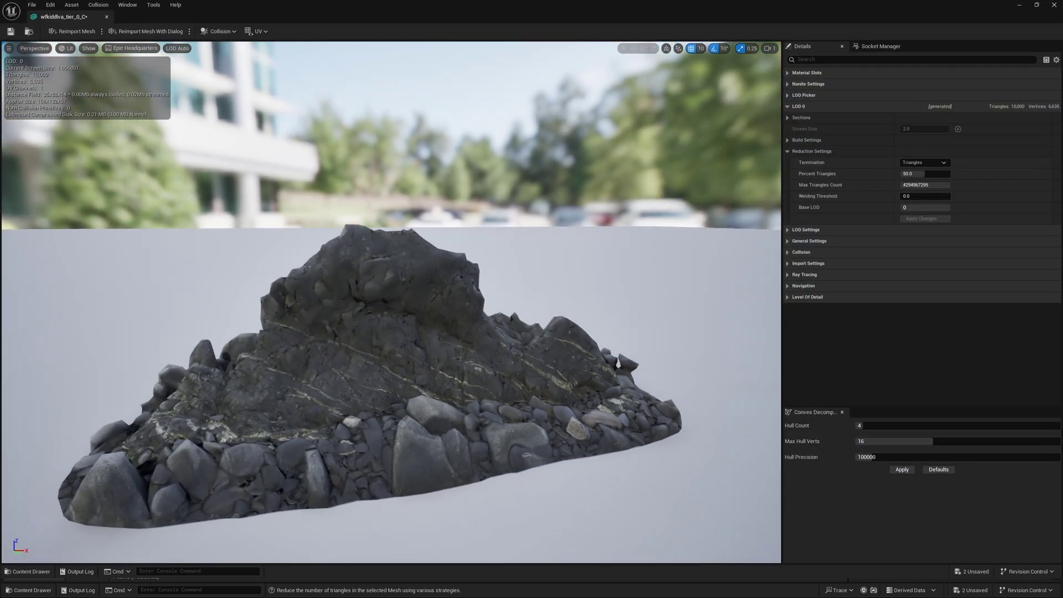
pyautogui.click(67, 49)
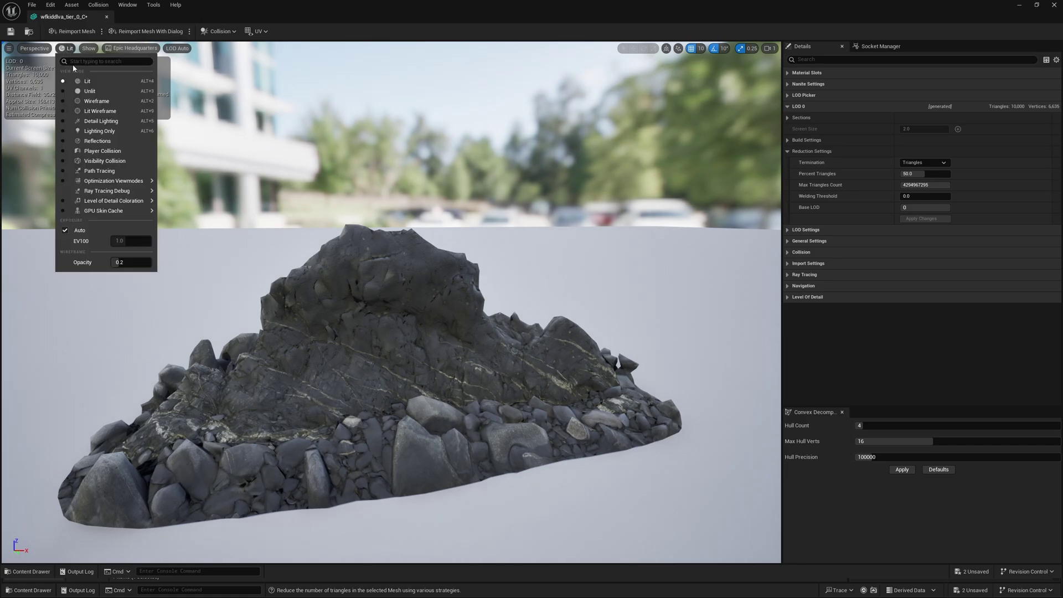
pyautogui.click(77, 93)
pyautogui.keyDown('alt'); pyautogui.moveTo(354, 332); pyautogui.dragTo(482, 310); pyautogui.keyUp('alt')
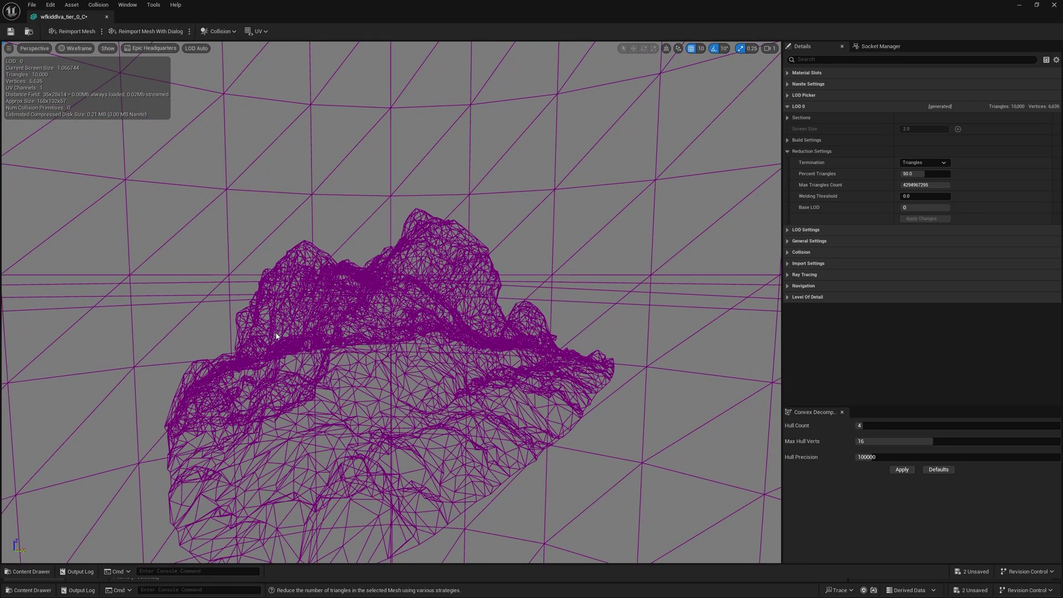
# - Set LOD 0's Percent Triangles back to 100 and apply the changes to compare the wireframe density
pyautogui.click(914, 175)
pyautogui.write('100')
pyautogui.press('Return')
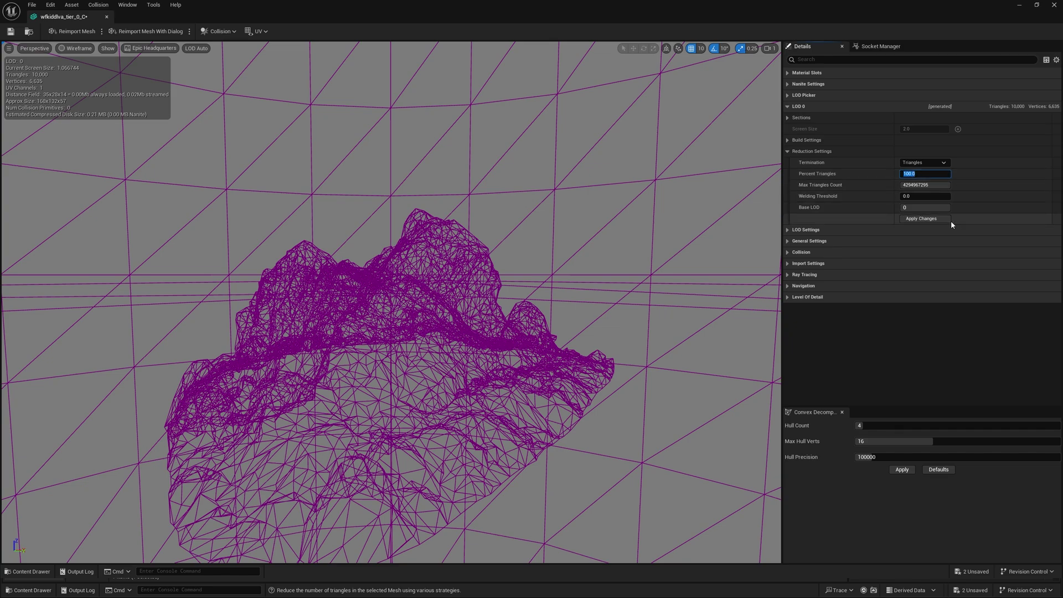
pyautogui.click(933, 219)
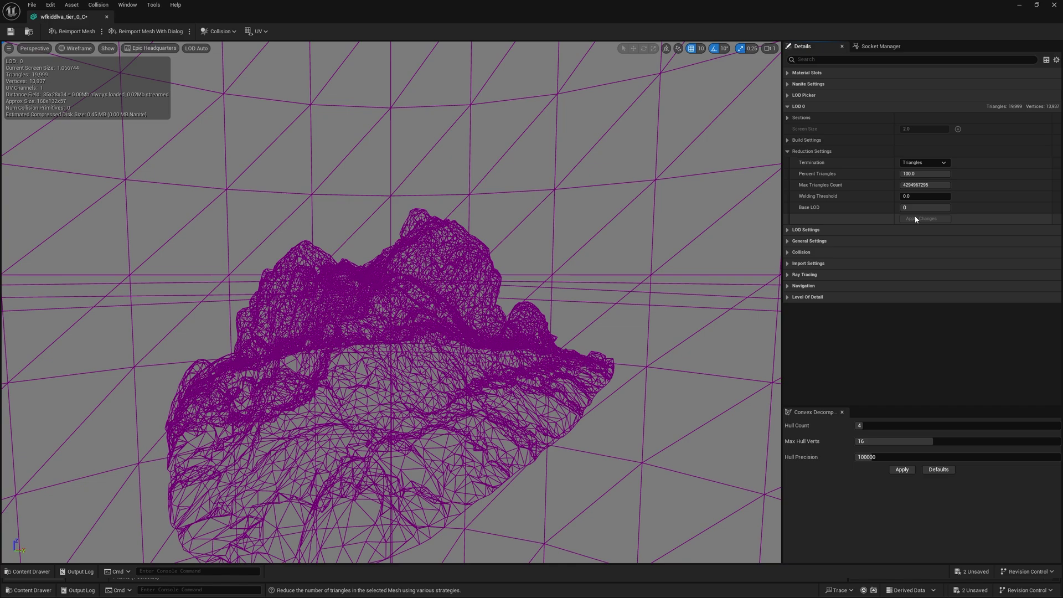
# - Reduce LOD 0 to 50 Percent Triangles again and apply the changes
pyautogui.click(944, 174)
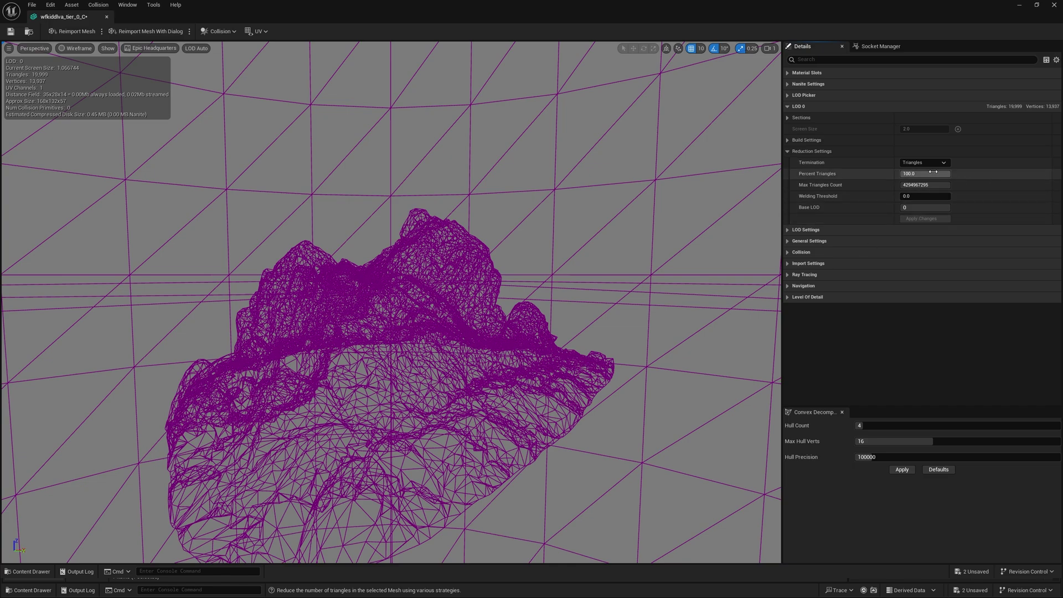
pyautogui.write('50')
pyautogui.press('Return')
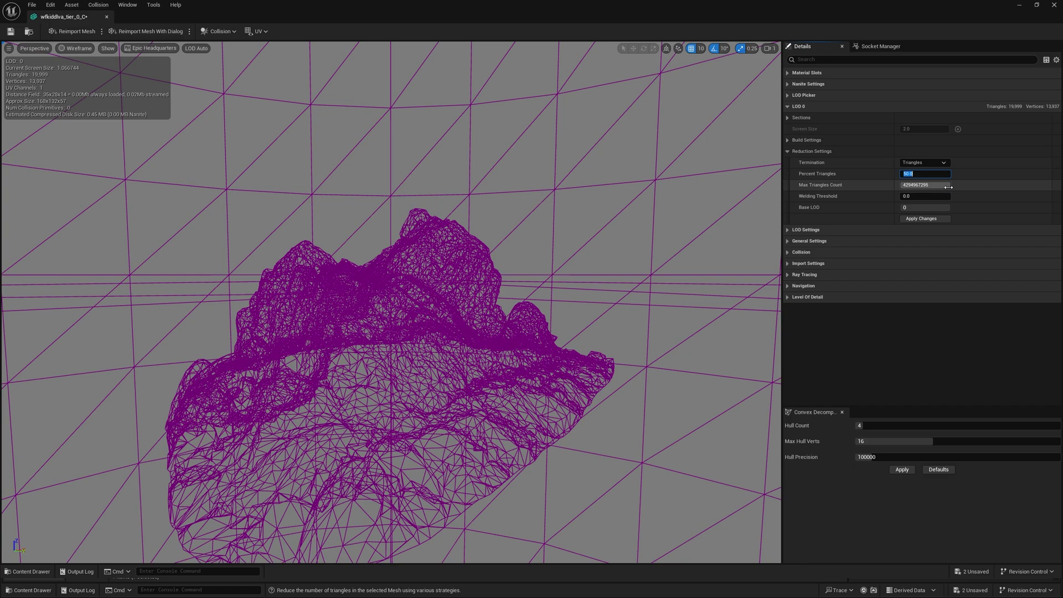
pyautogui.click(922, 220)
pyautogui.click(921, 219)
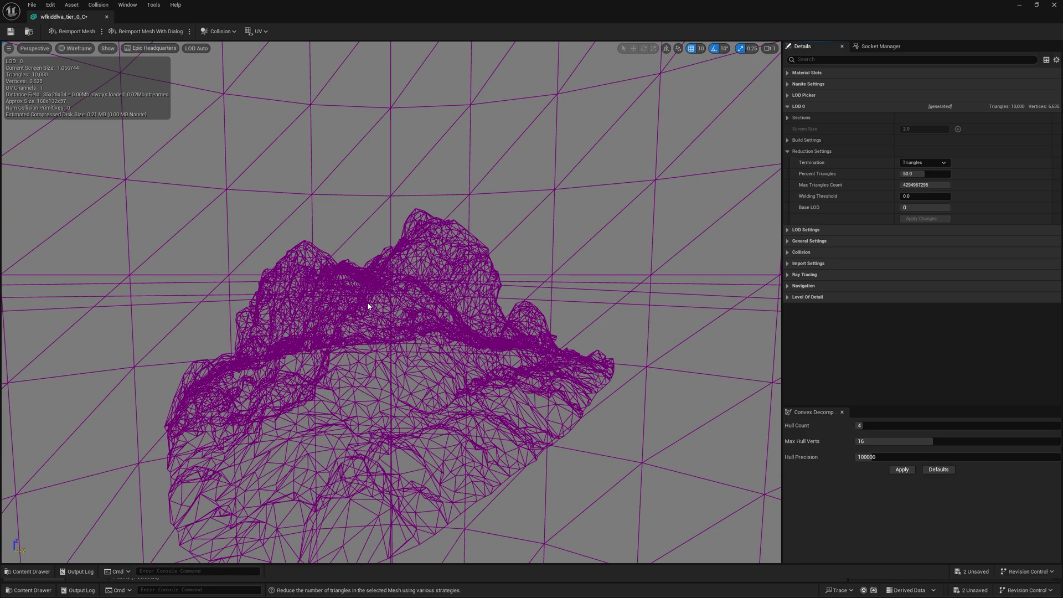
# - Save the reduced mesh asset, close its editor, and examine the rock's underside in the level
pyautogui.click(10, 31)
pyautogui.click(1053, 4)
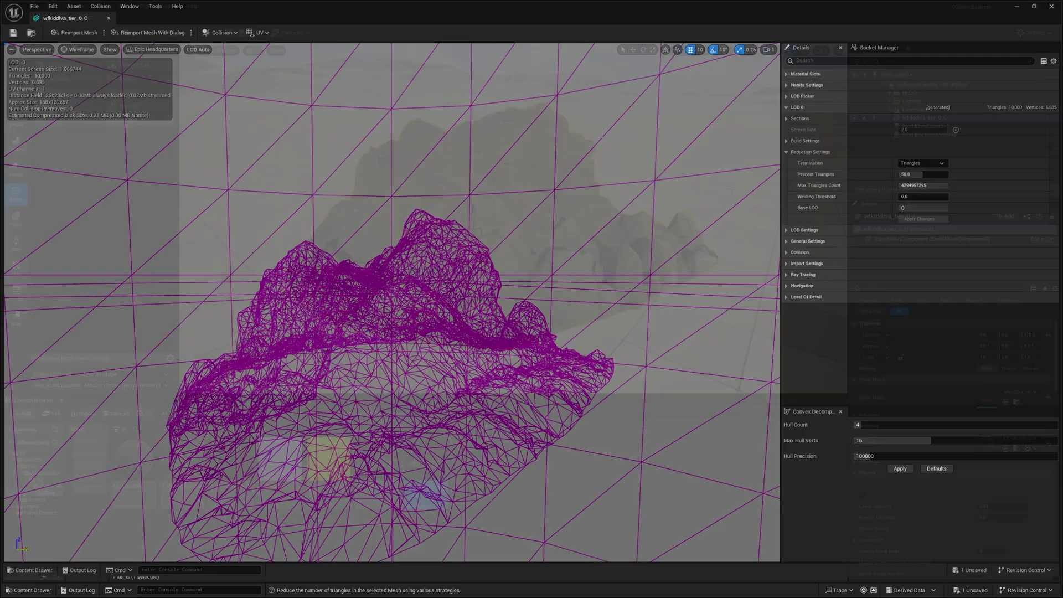
pyautogui.keyDown('alt'); pyautogui.moveTo(450, 272); pyautogui.dragTo(393, 172); pyautogui.keyUp('alt')
pyautogui.keyDown('alt'); pyautogui.moveTo(510, 214); pyautogui.dragTo(483, 161); pyautogui.keyUp('alt')
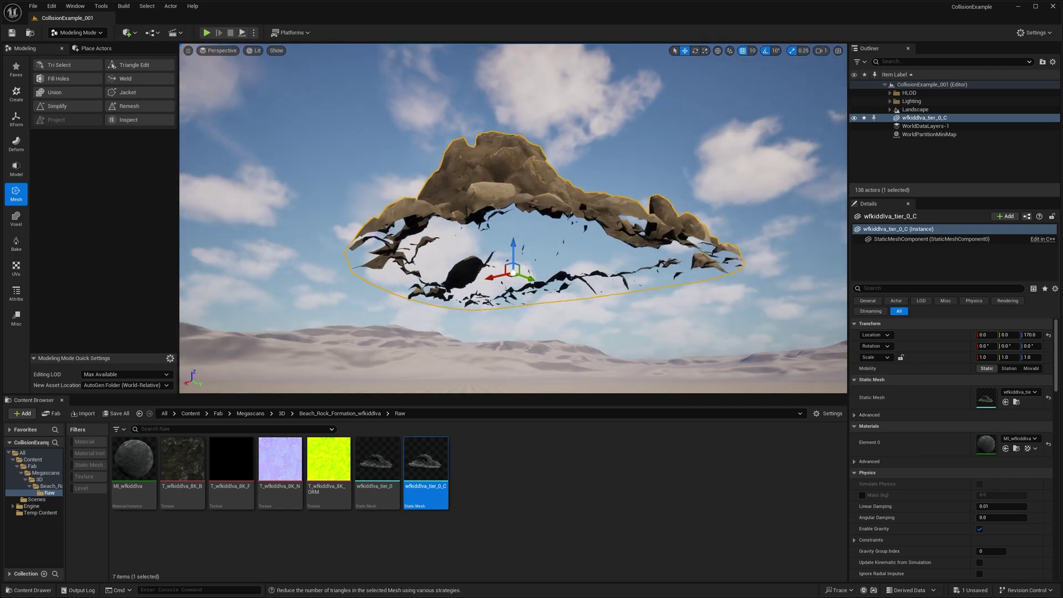
pyautogui.moveTo(482, 199)
pyautogui.keyDown('alt'); pyautogui.mouseDown(button='right')
pyautogui.moveTo(512, 218)
pyautogui.moveTo(482, 199)
pyautogui.mouseUp(button='right'); pyautogui.keyUp('alt')
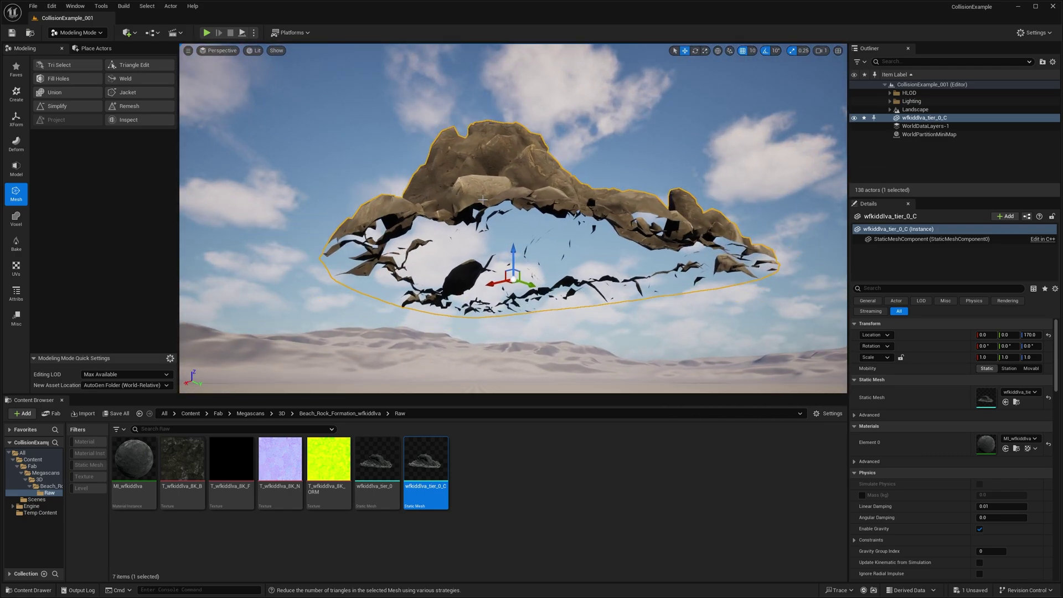
# - Fill the open hole on the underside of the rock copy using the Minimal fill type, and accept the result
pyautogui.click(16, 194)
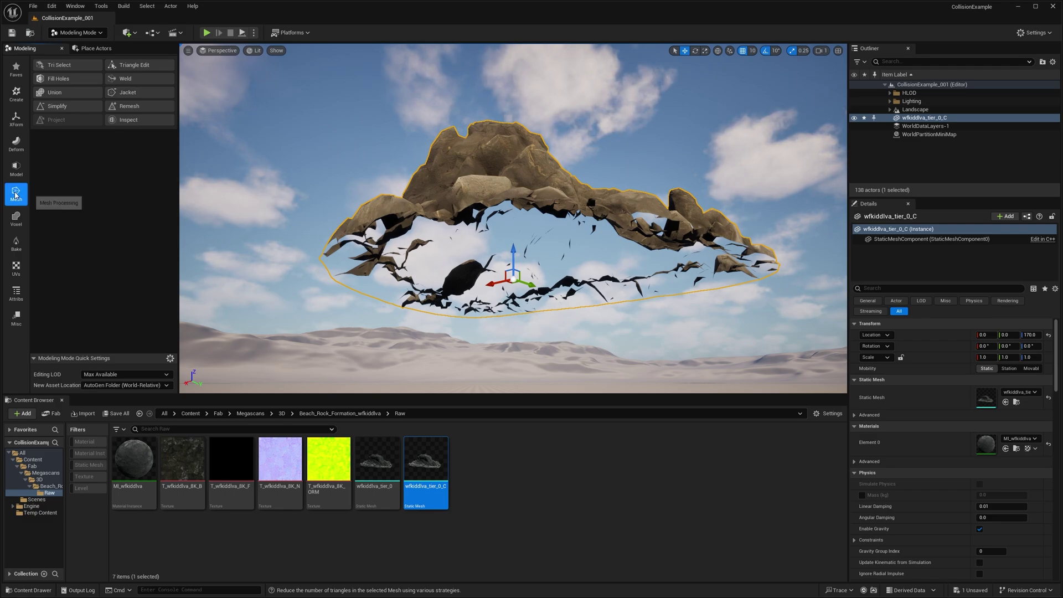
pyautogui.click(66, 81)
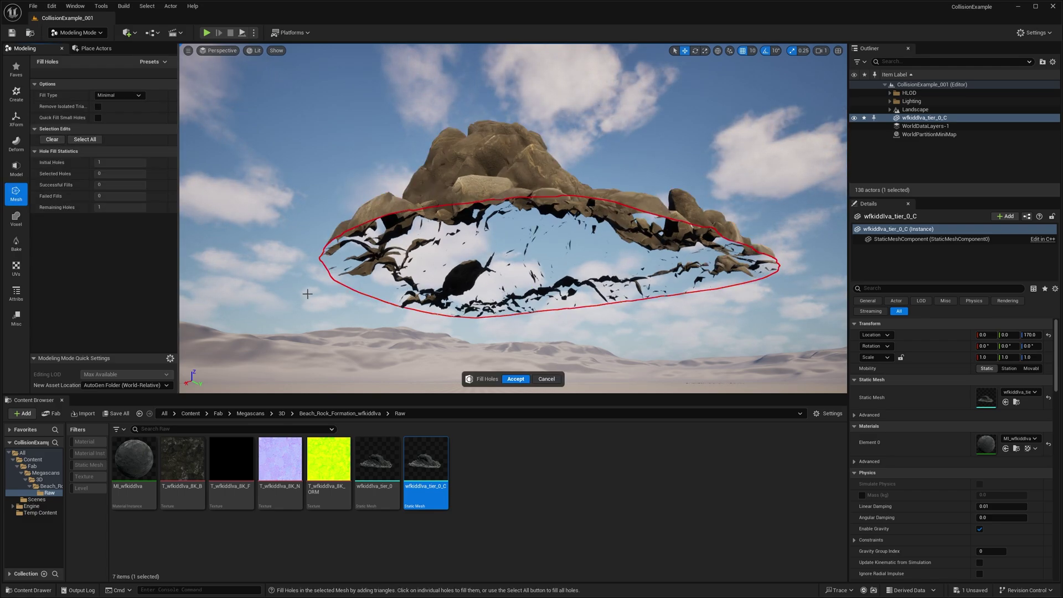
pyautogui.click(386, 216)
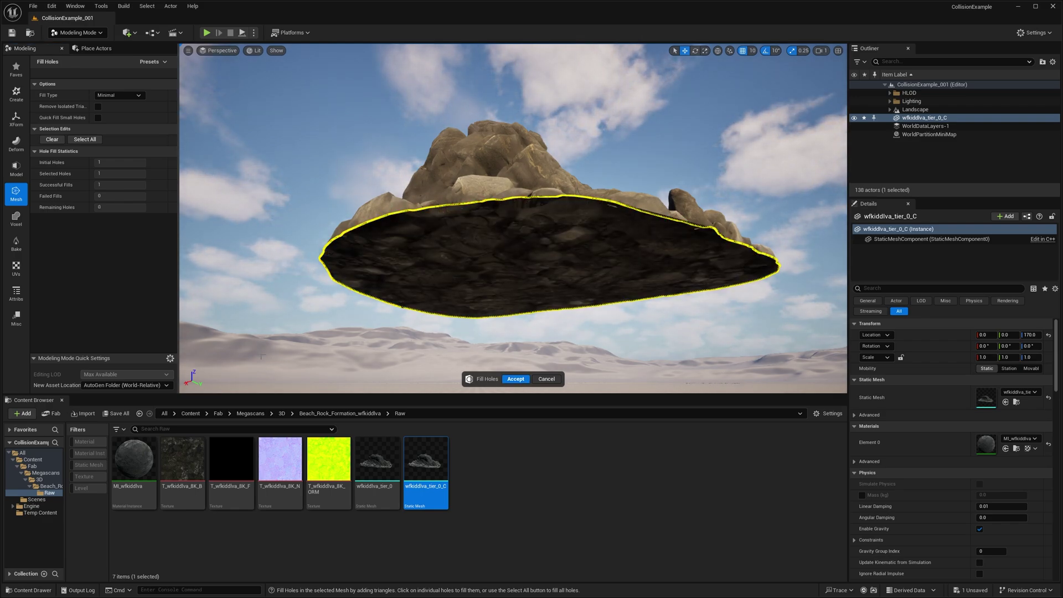
pyautogui.keyDown('alt'); pyautogui.moveTo(512, 254); pyautogui.dragTo(482, 266); pyautogui.keyUp('alt')
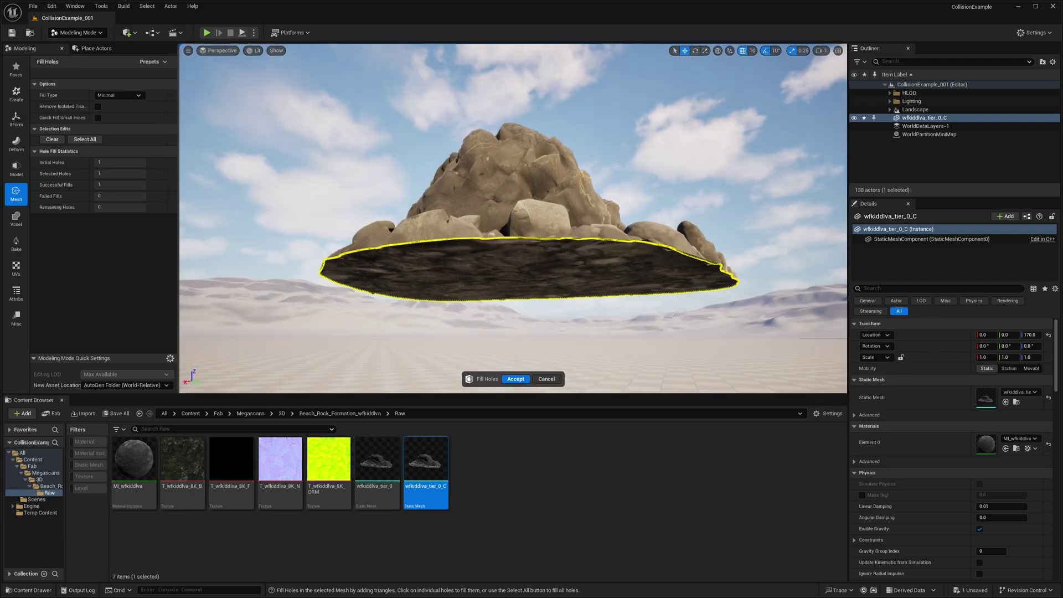
pyautogui.click(516, 379)
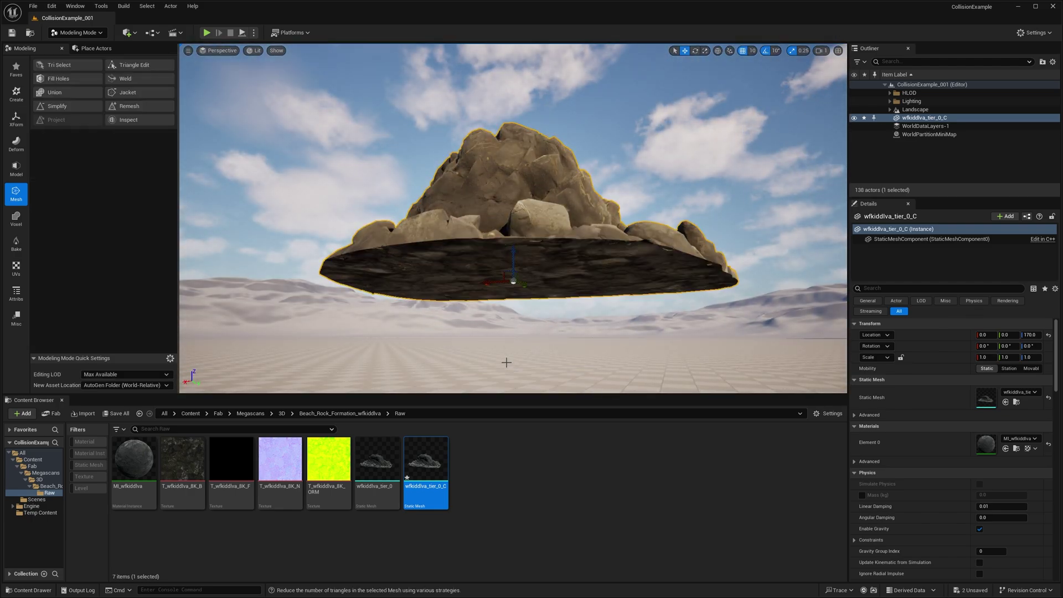
# - Inspect the capped rock from above and below, and save all modified content
pyautogui.moveTo(497, 353)
pyautogui.keyDown('alt'); pyautogui.mouseDown()
pyautogui.moveTo(421, 388)
pyautogui.moveTo(410, 371)
pyautogui.moveTo(576, 392)
pyautogui.moveTo(643, 370)
pyautogui.moveTo(692, 333)
pyautogui.moveTo(787, 310)
pyautogui.moveTo(814, 238)
pyautogui.moveTo(493, 332)
pyautogui.mouseUp(); pyautogui.keyUp('alt')
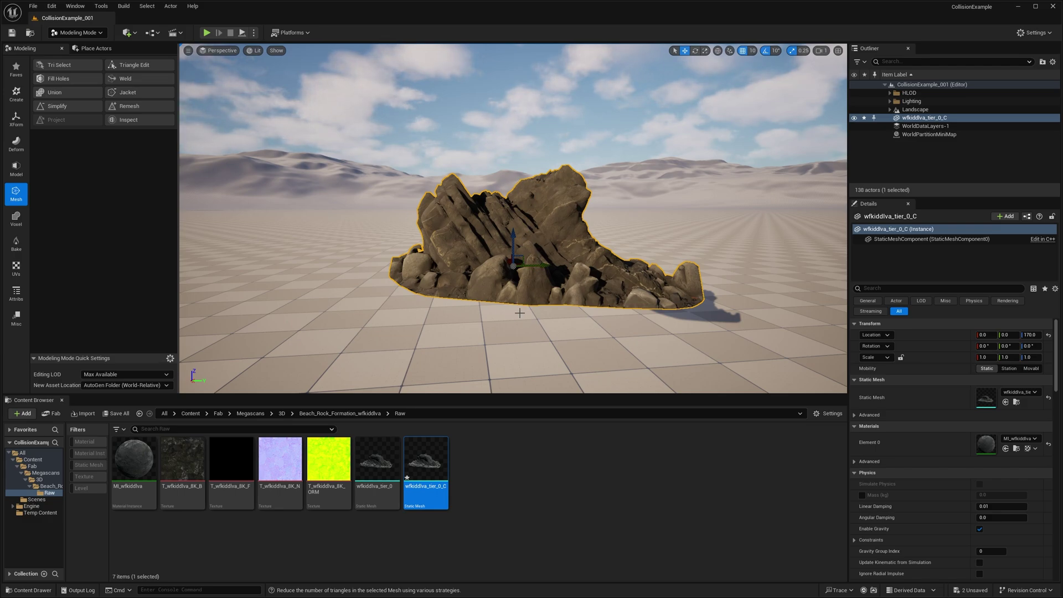
pyautogui.moveTo(520, 313)
pyautogui.keyDown('alt'); pyautogui.mouseDown()
pyautogui.moveTo(512, 269)
pyautogui.moveTo(481, 255)
pyautogui.moveTo(516, 274)
pyautogui.moveTo(518, 340)
pyautogui.moveTo(516, 266)
pyautogui.moveTo(516, 299)
pyautogui.mouseUp(); pyautogui.keyUp('alt')
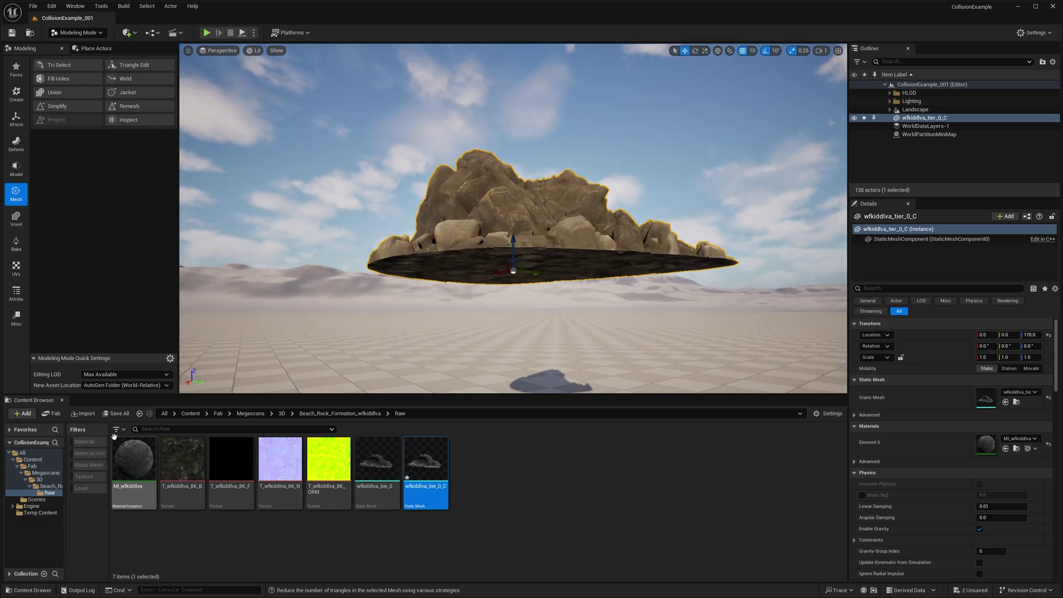
pyautogui.click(114, 414)
pyautogui.click(594, 382)
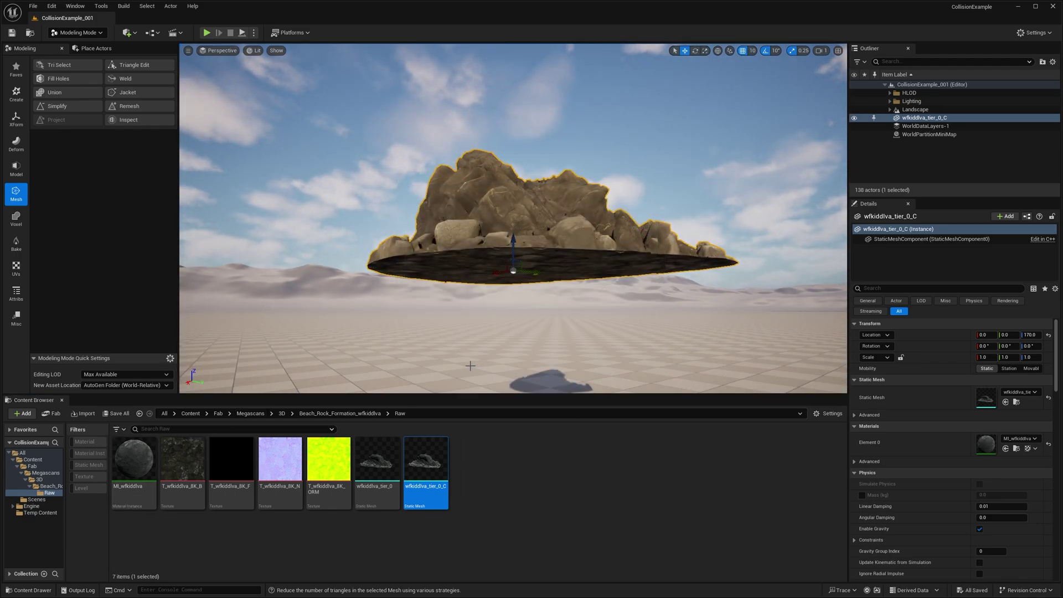
# - Open the wfkiddlva_tier_0_C mesh, reduce LOD 0 to 50 Percent Triangles, apply the changes, then save and close it
pyautogui.moveTo(425, 457)
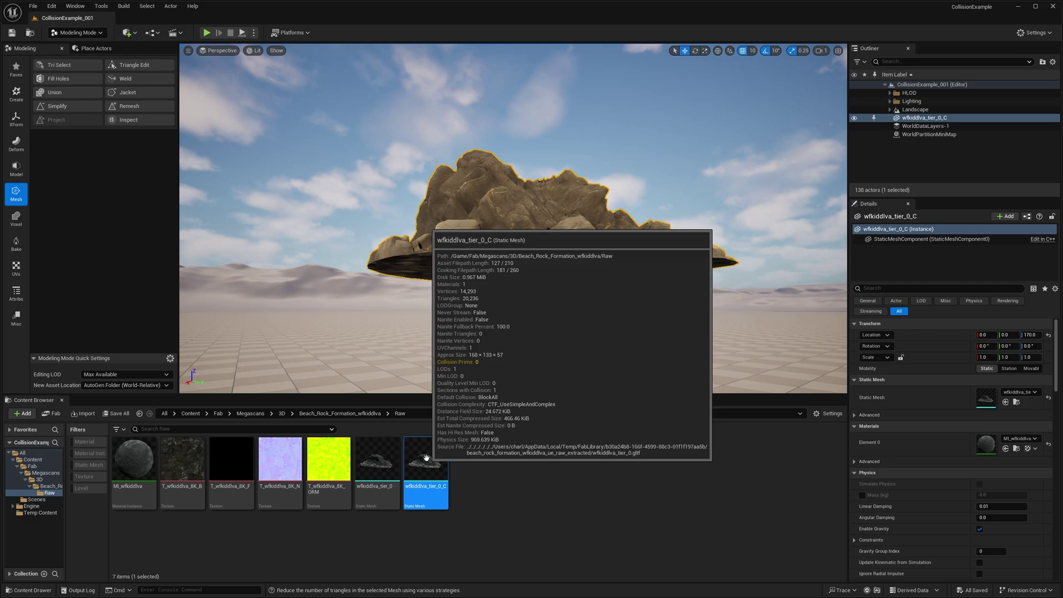
pyautogui.doubleClick(425, 457)
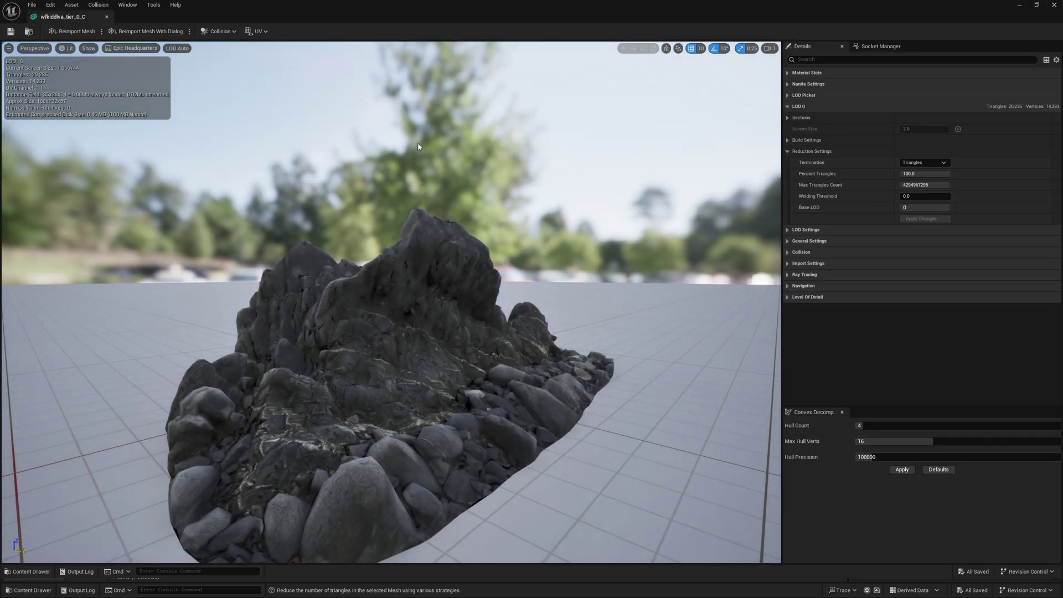
pyautogui.click(930, 173)
pyautogui.write('50')
pyautogui.press('Return')
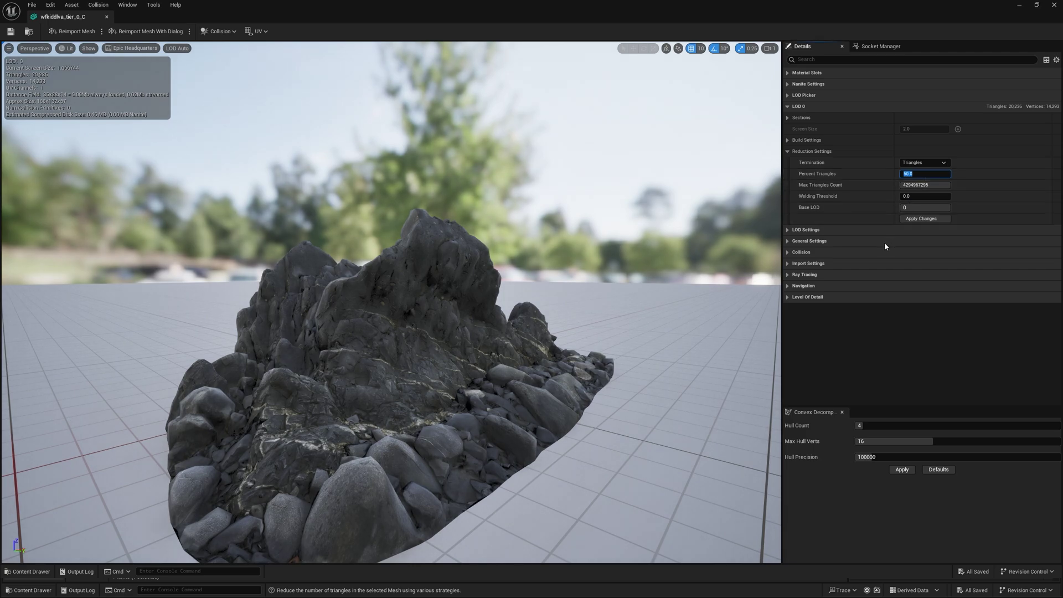
pyautogui.click(919, 220)
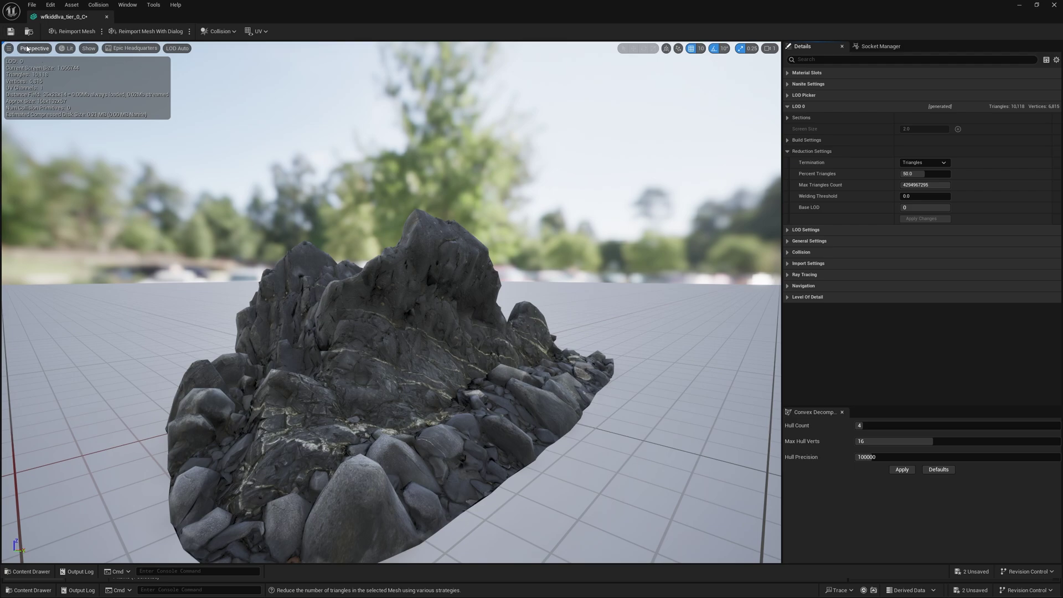
pyautogui.click(10, 31)
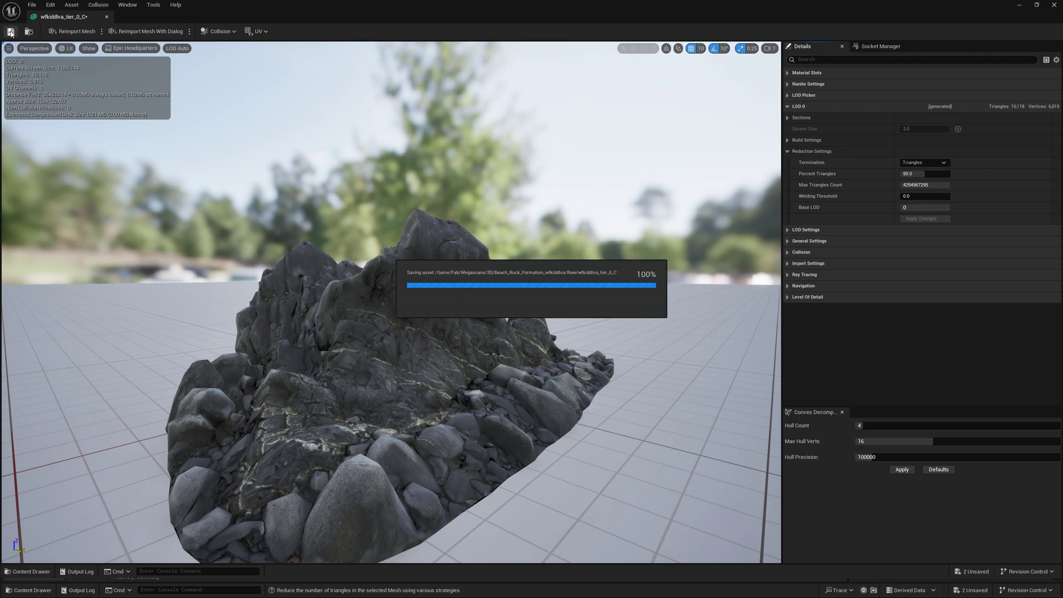
pyautogui.click(1054, 5)
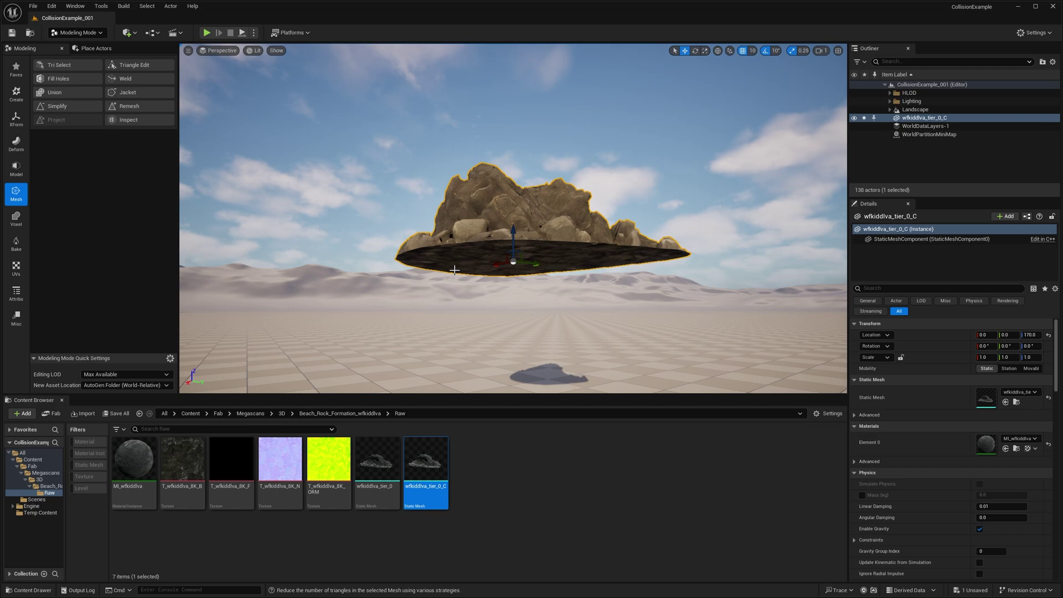
# - Save the modified wfkiddlva_tier_0_C actor of the level and view the rock from above
pyautogui.keyDown('alt'); pyautogui.moveTo(455, 271); pyautogui.dragTo(603, 338); pyautogui.keyUp('alt')
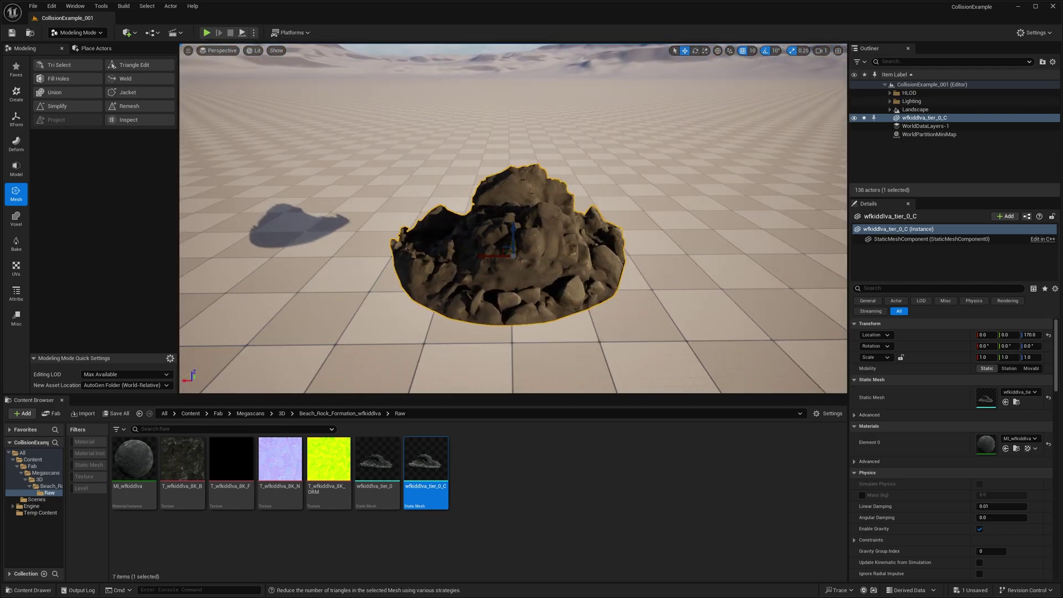
pyautogui.click(108, 414)
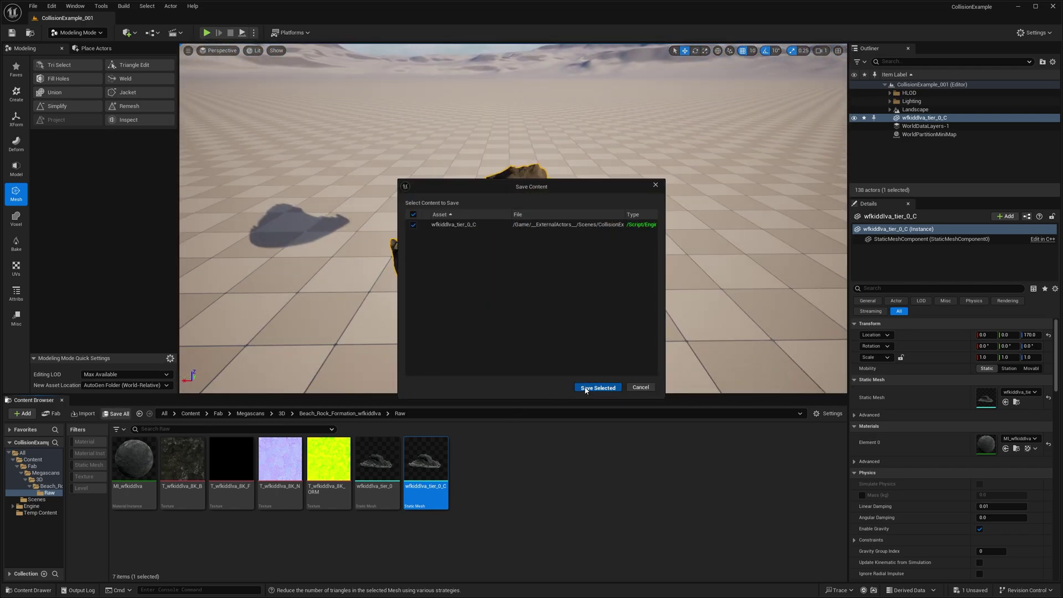
pyautogui.click(587, 387)
pyautogui.keyDown('alt'); pyautogui.moveTo(567, 375); pyautogui.dragTo(622, 326); pyautogui.keyUp('alt')
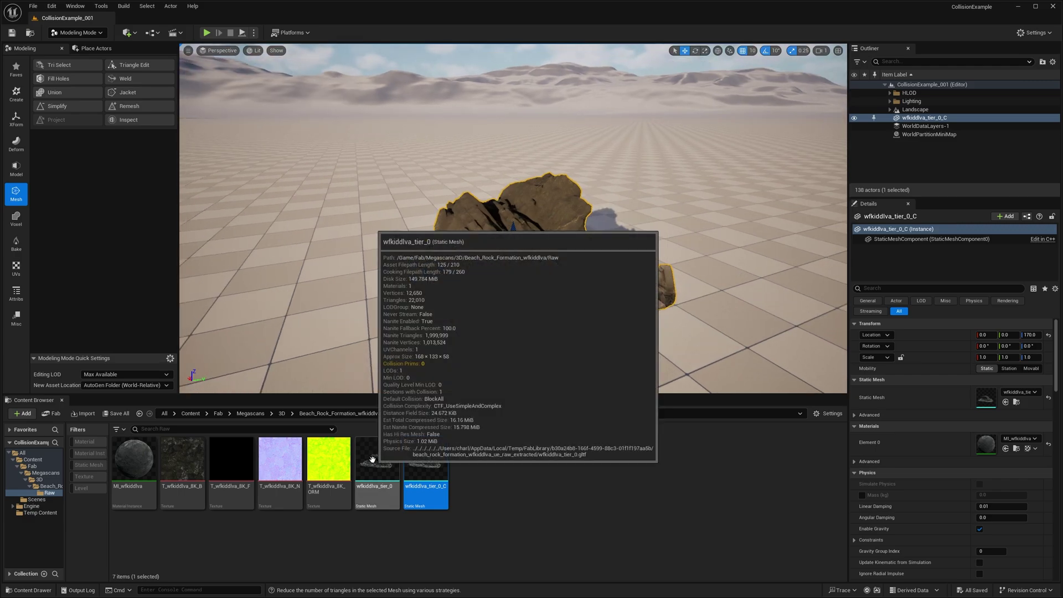
# - Open the original wfkiddlva_tier_0 mesh, expand its Collision settings, and enable the Simple Collision display
pyautogui.doubleClick(372, 459)
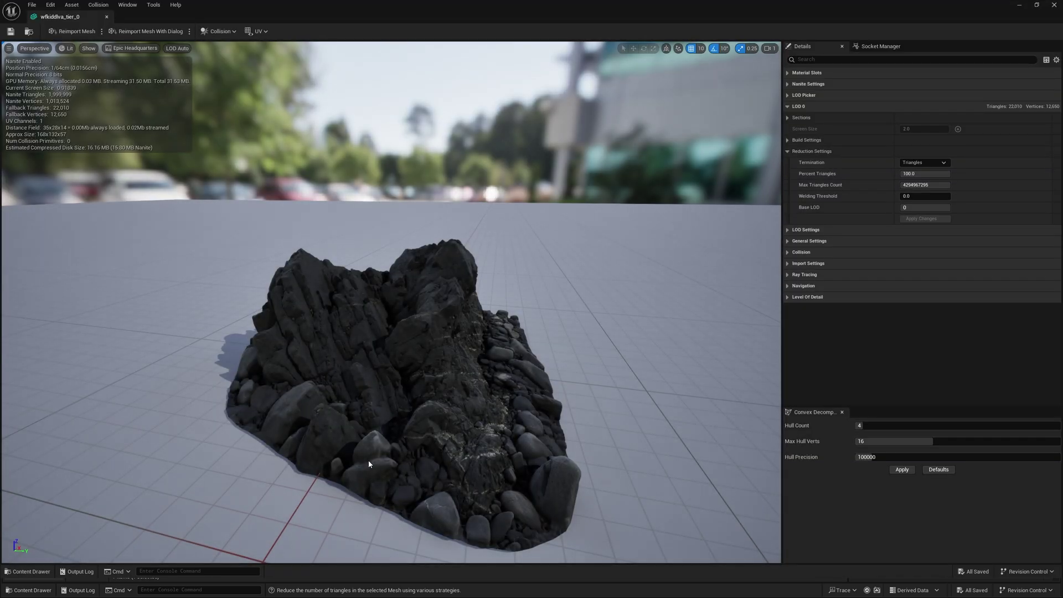
pyautogui.click(808, 108)
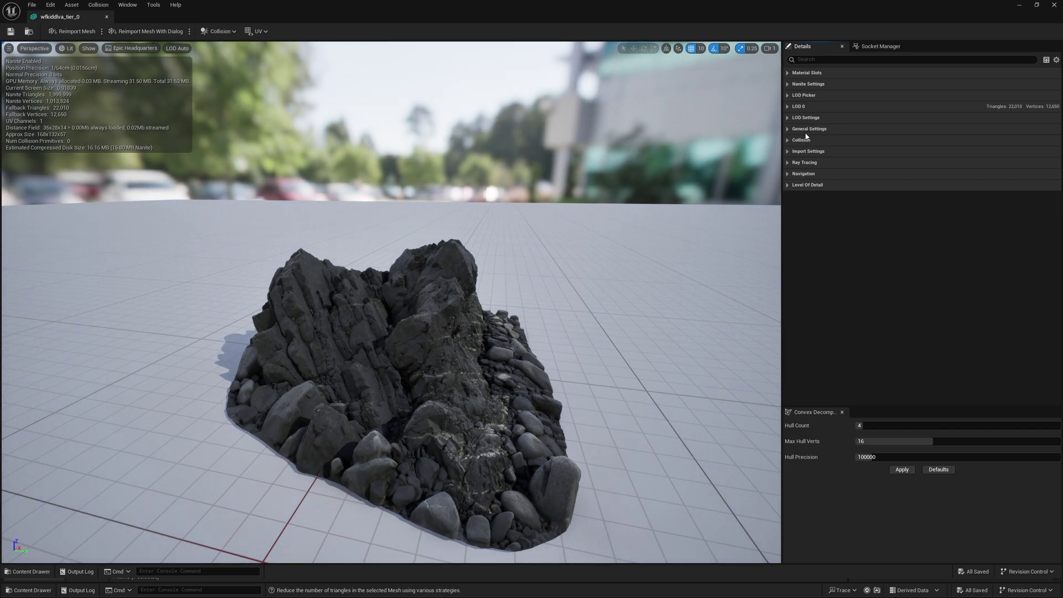
pyautogui.click(803, 140)
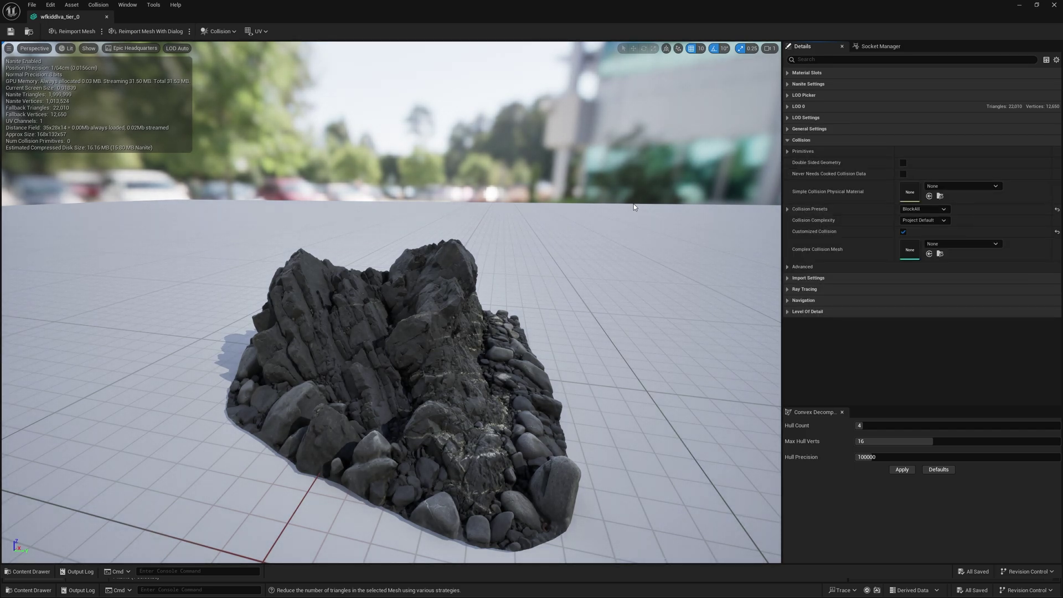
pyautogui.click(88, 49)
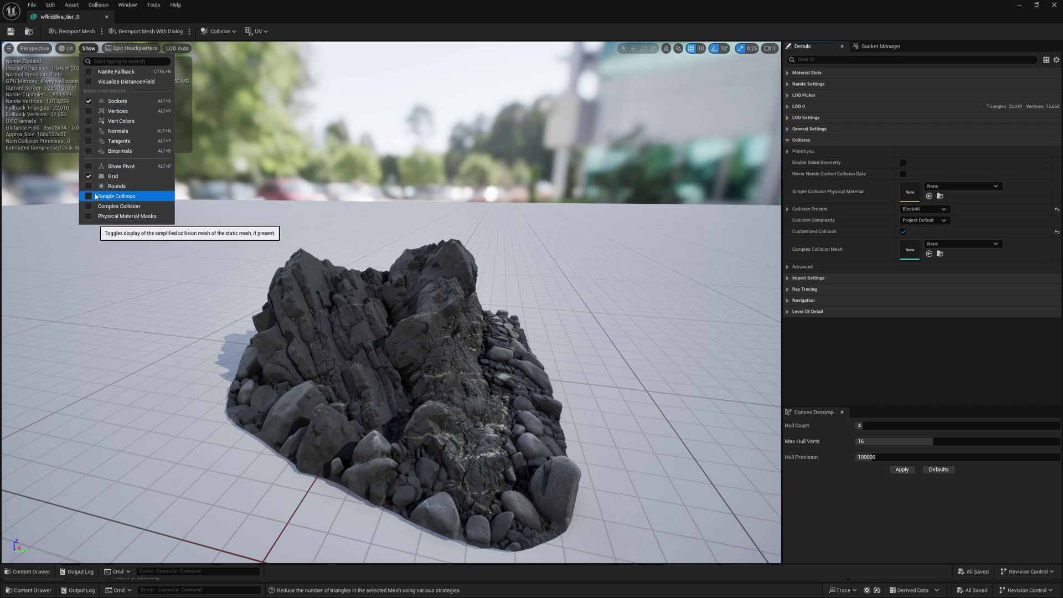
pyautogui.moveTo(332, 261); pyautogui.dragTo(249, 249)
# - Add a sphere simplified collision to the original rock, view how it encloses the mesh, and remove it
pyautogui.click(219, 31)
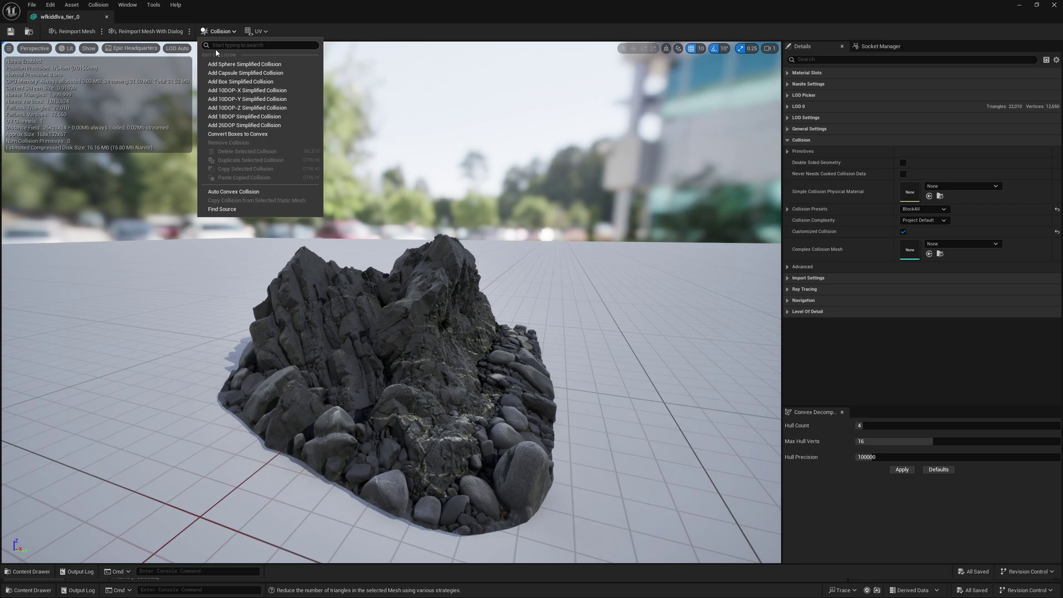
pyautogui.click(238, 66)
pyautogui.moveTo(483, 289); pyautogui.dragTo(436, 195)
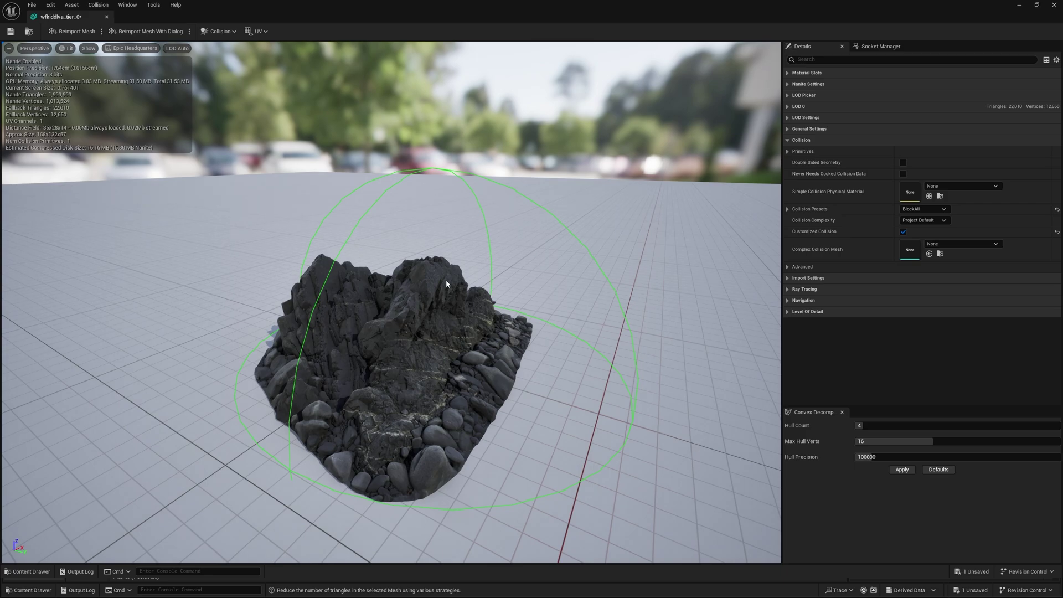
pyautogui.click(217, 32)
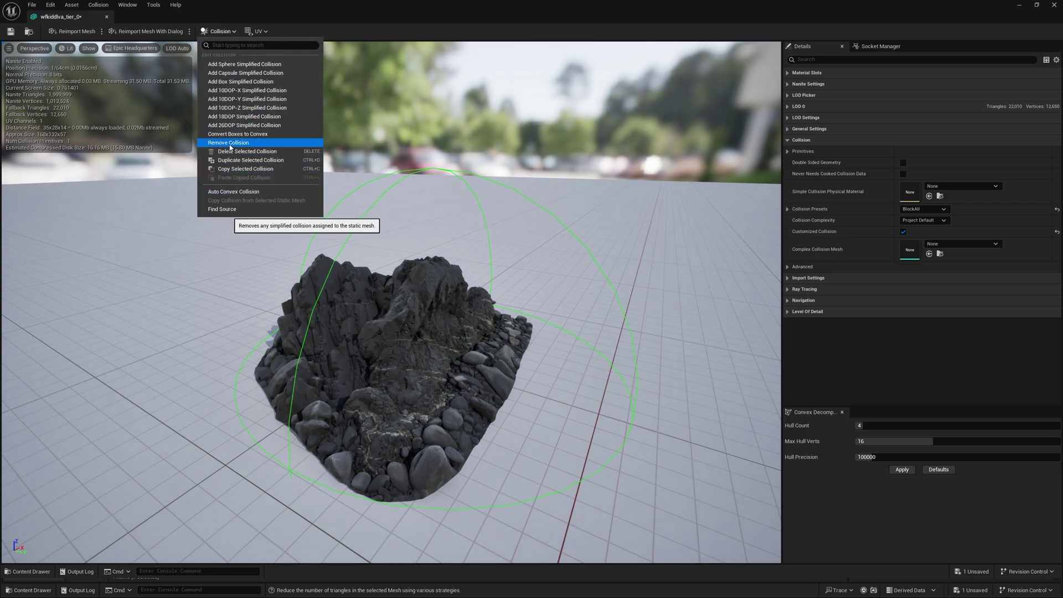
pyautogui.click(234, 151)
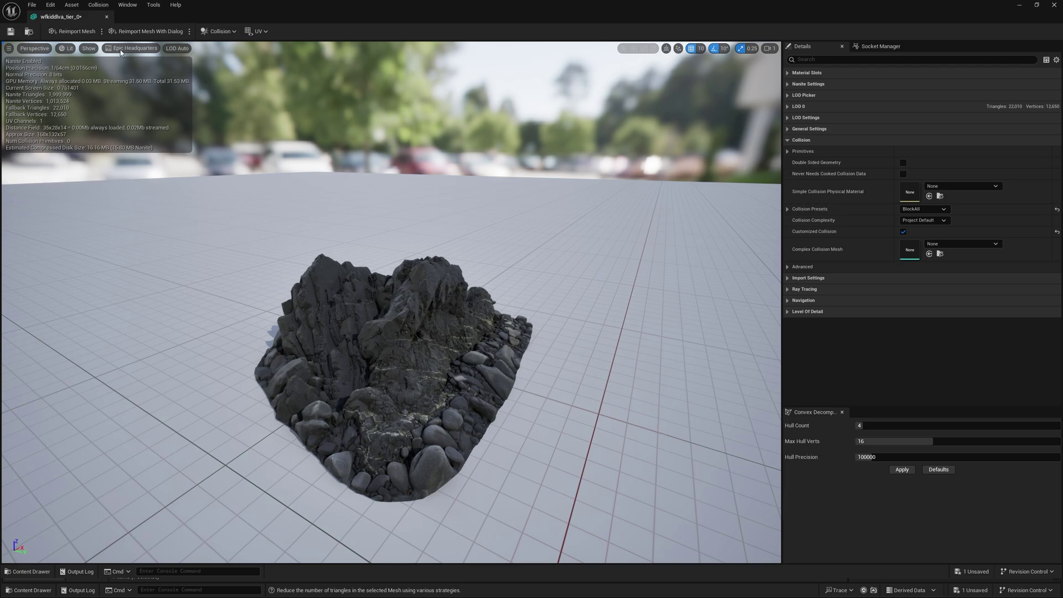
# - Display the original rock's complex collision to examine its triangle layout, and hide it again
pyautogui.click(88, 49)
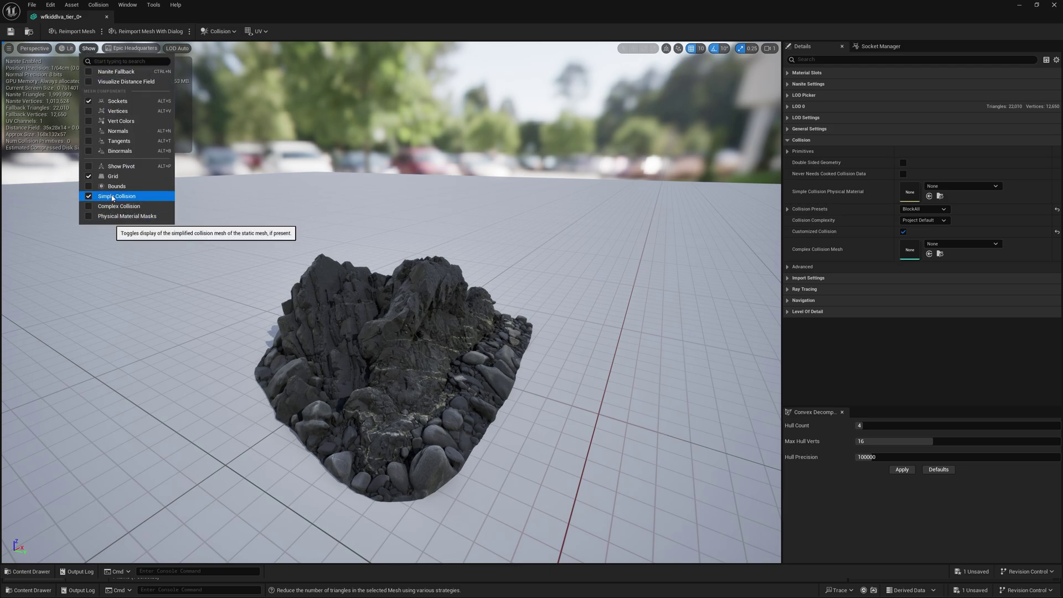
pyautogui.click(89, 206)
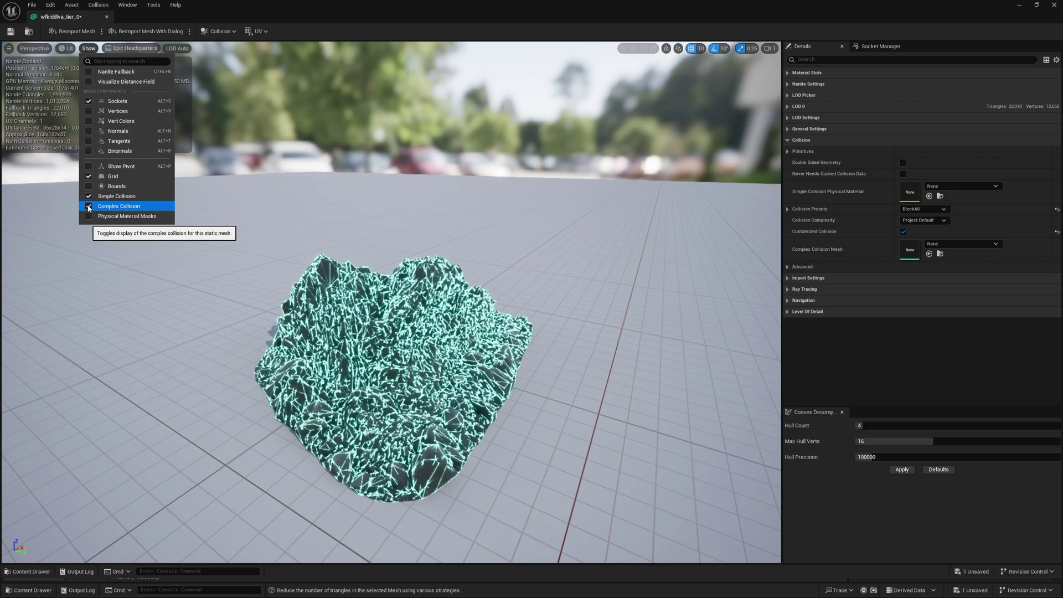
pyautogui.click(88, 207)
# - Assign wfkiddlva_tier_0_C from the Raw folder as the original rock's Complex Collision Mesh, resizing the mesh editor to reach the asset and maximizing it again
pyautogui.moveTo(536, 5); pyautogui.dragTo(512, 13)
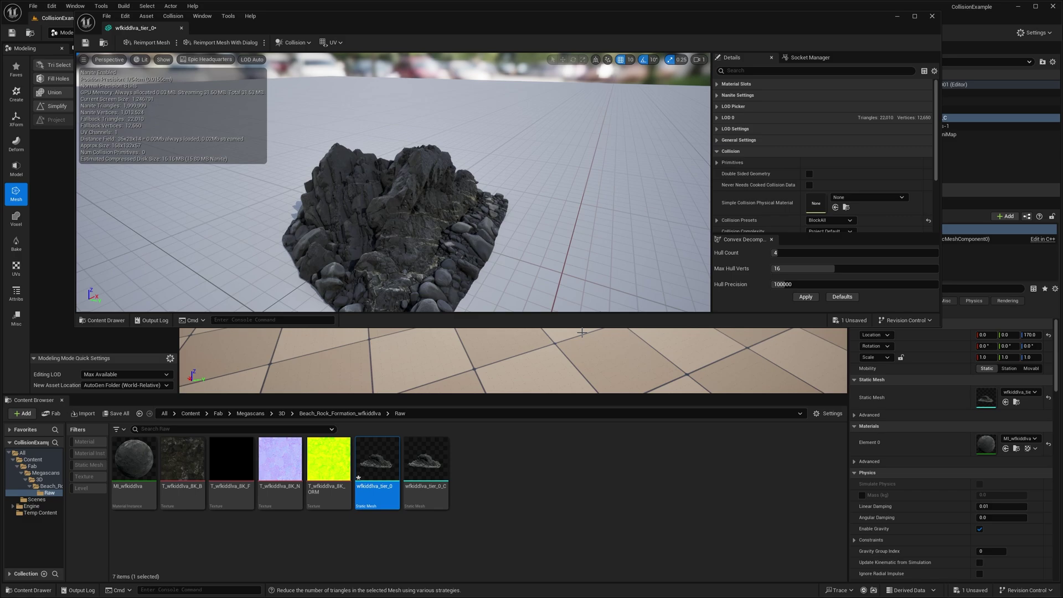
pyautogui.moveTo(574, 326); pyautogui.dragTo(574, 402)
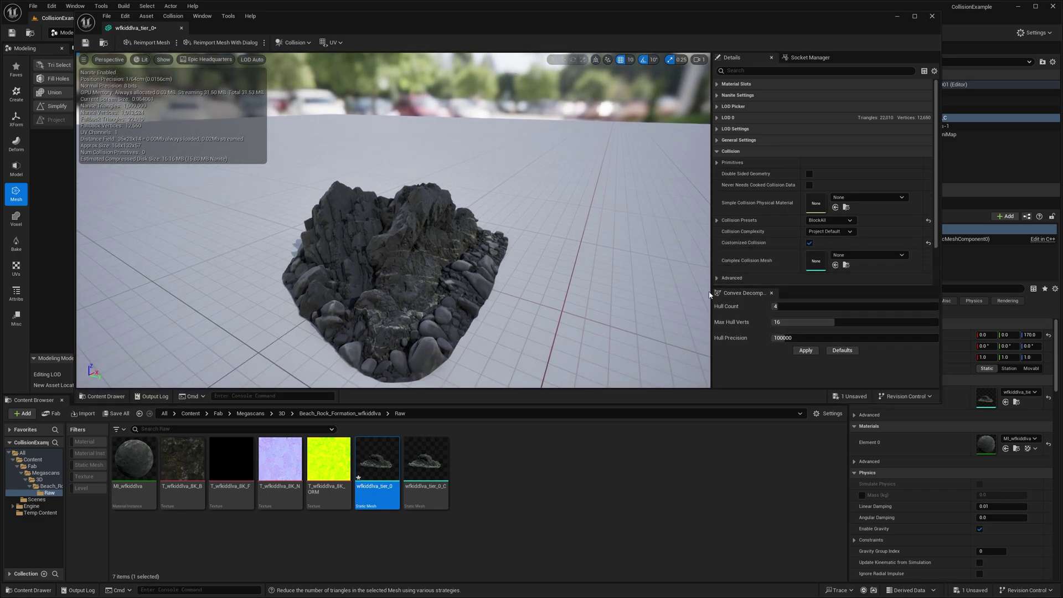
pyautogui.scroll(-3, 769, 175)
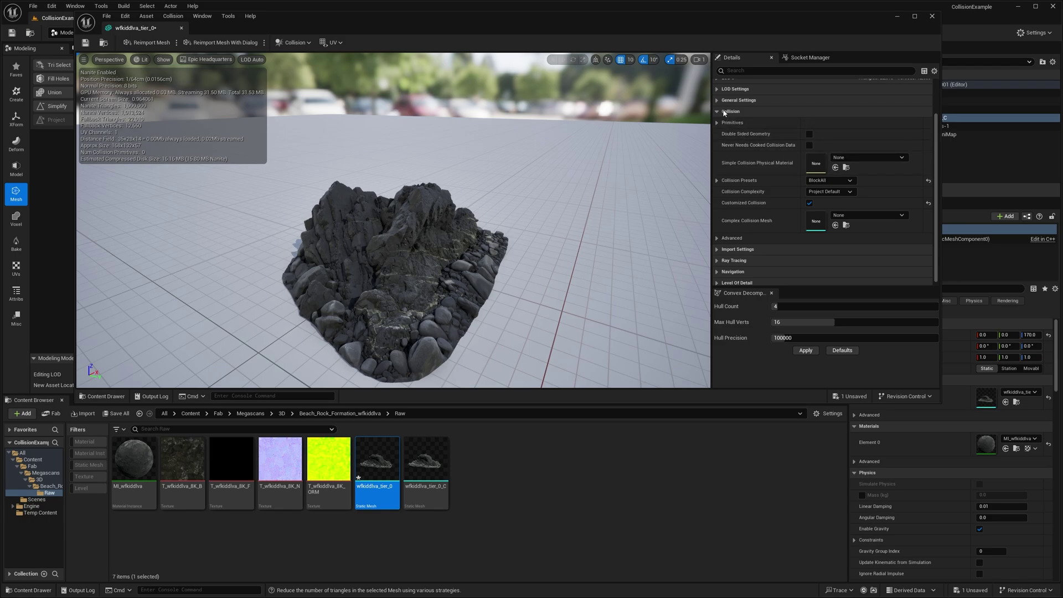
pyautogui.click(427, 460)
pyautogui.moveTo(426, 461)
pyautogui.mouseDown()
pyautogui.moveTo(809, 280)
pyautogui.moveTo(817, 219)
pyautogui.moveTo(431, 463)
pyautogui.mouseUp()
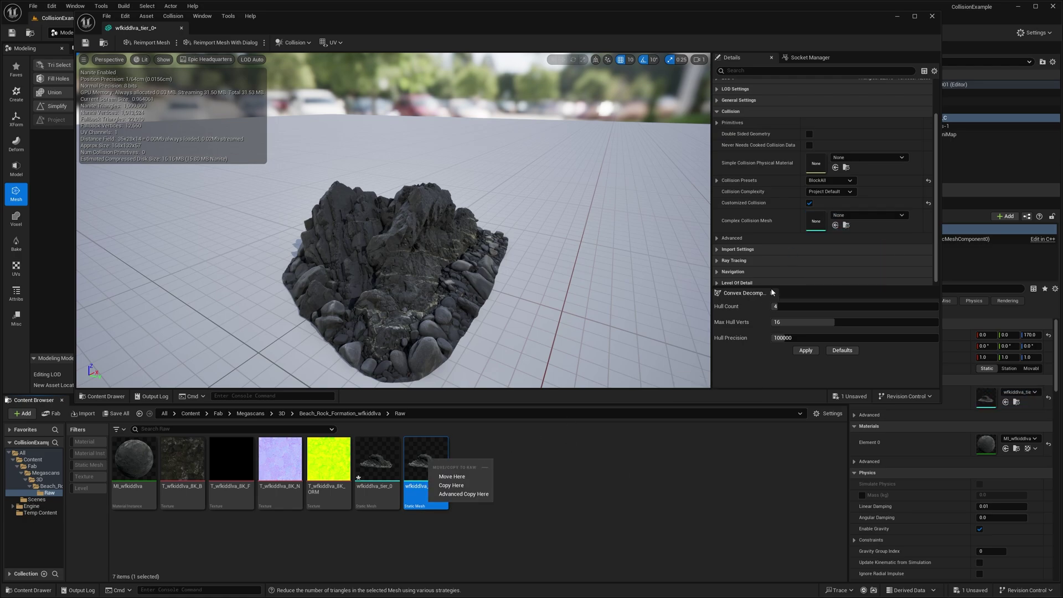
pyautogui.click(861, 214)
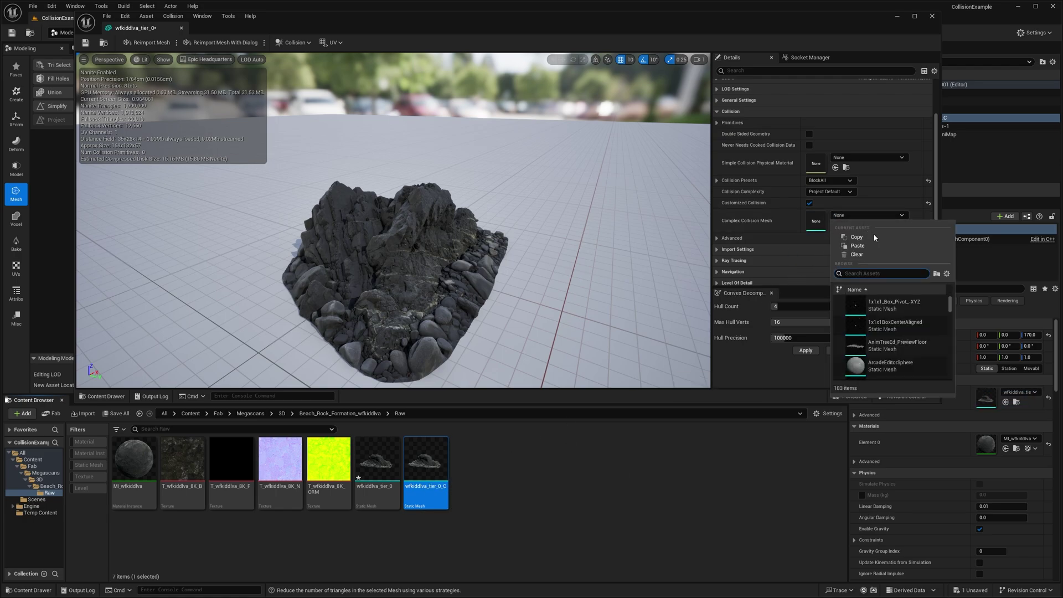
pyautogui.click(619, 553)
pyautogui.moveTo(435, 472); pyautogui.dragTo(814, 222)
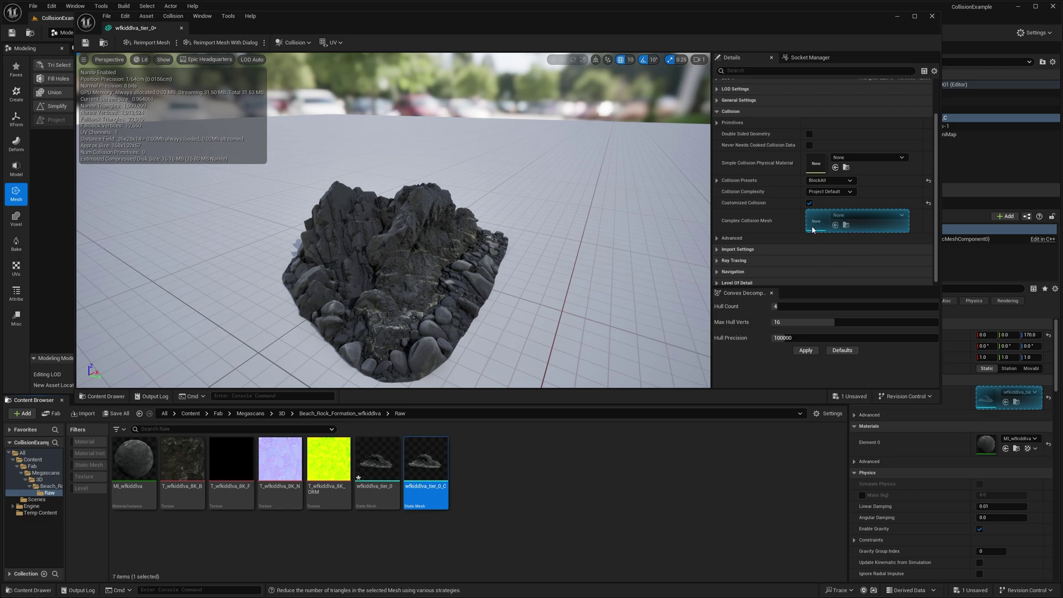
pyautogui.click(914, 16)
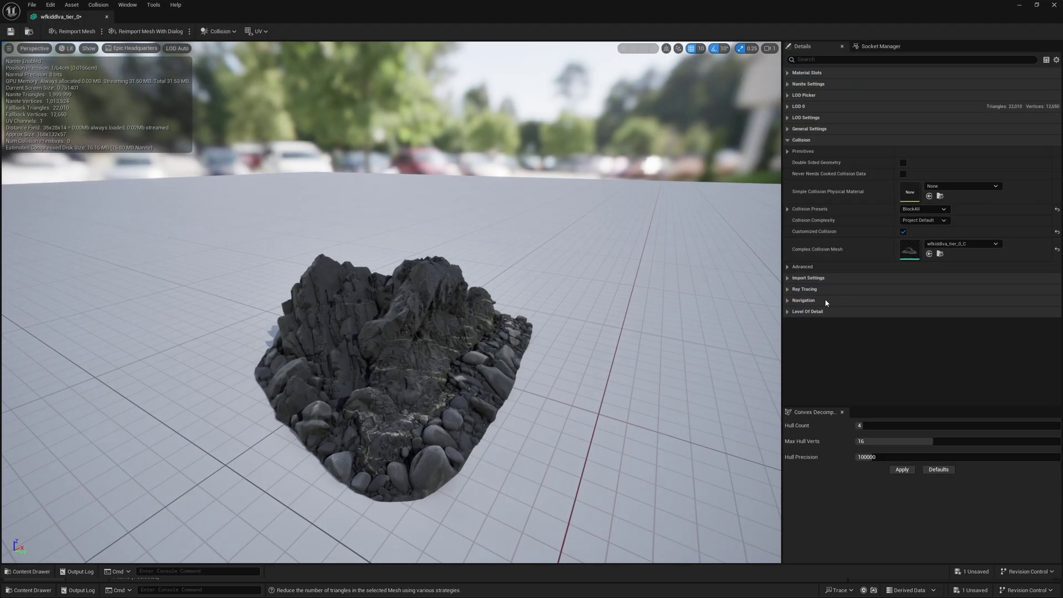
pyautogui.doubleClick(521, 6)
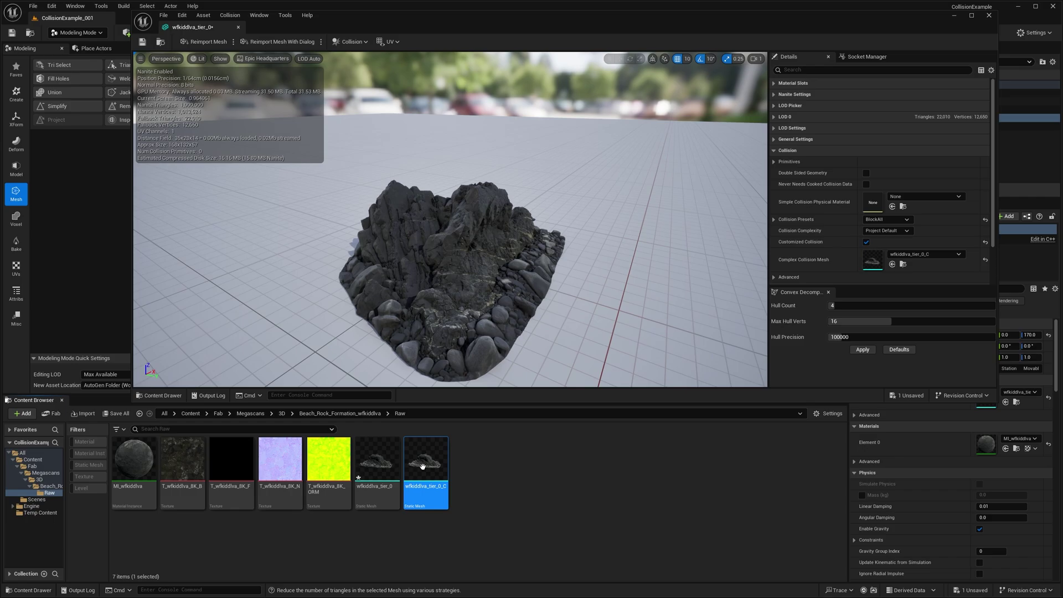
pyautogui.click(971, 15)
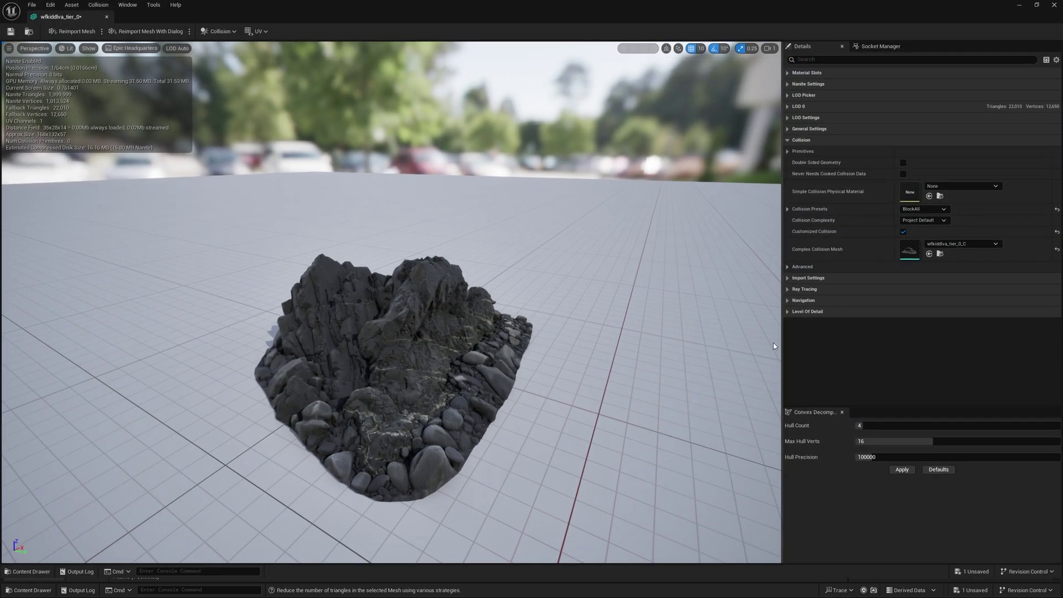
# - Set the original rock's Collision Complexity to Use Complex Collision As Simple and inspect the resulting collision wireframe around the mesh
pyautogui.moveTo(415, 336)
pyautogui.mouseDown()
pyautogui.moveTo(382, 363)
pyautogui.moveTo(412, 339)
pyautogui.mouseUp()
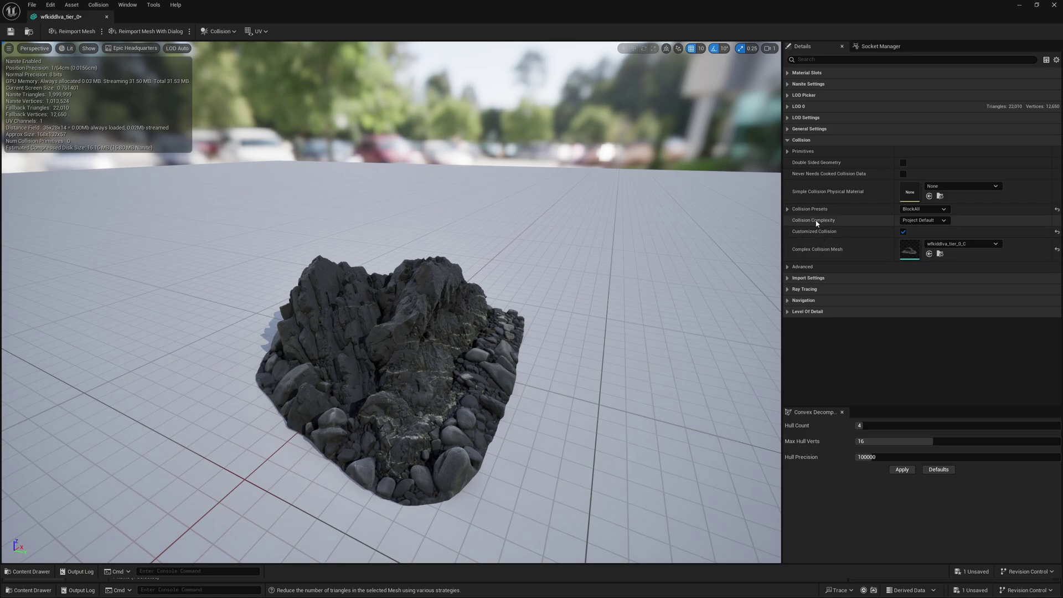
pyautogui.click(941, 220)
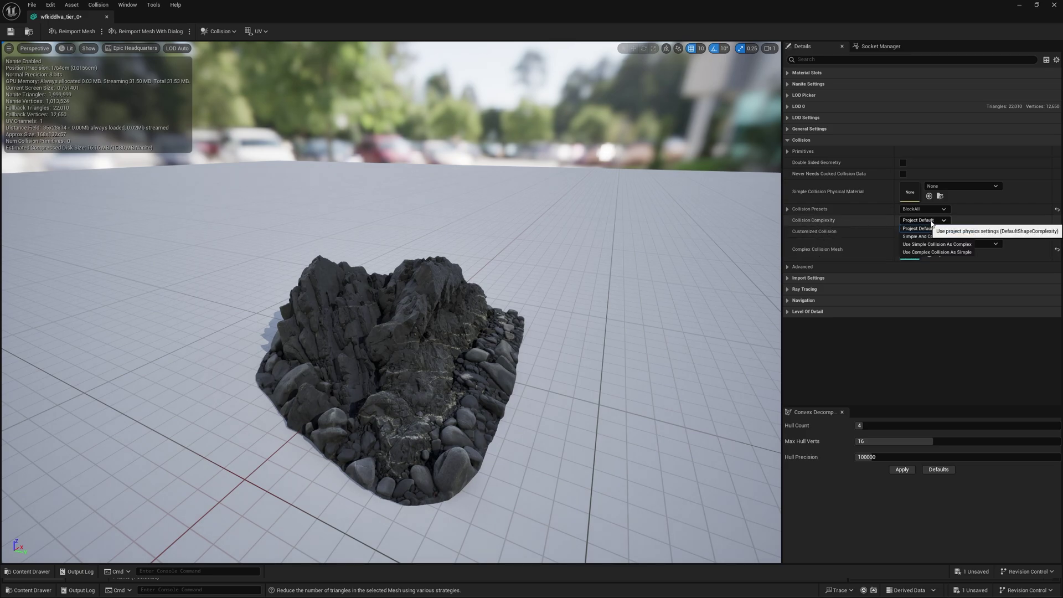
pyautogui.click(944, 252)
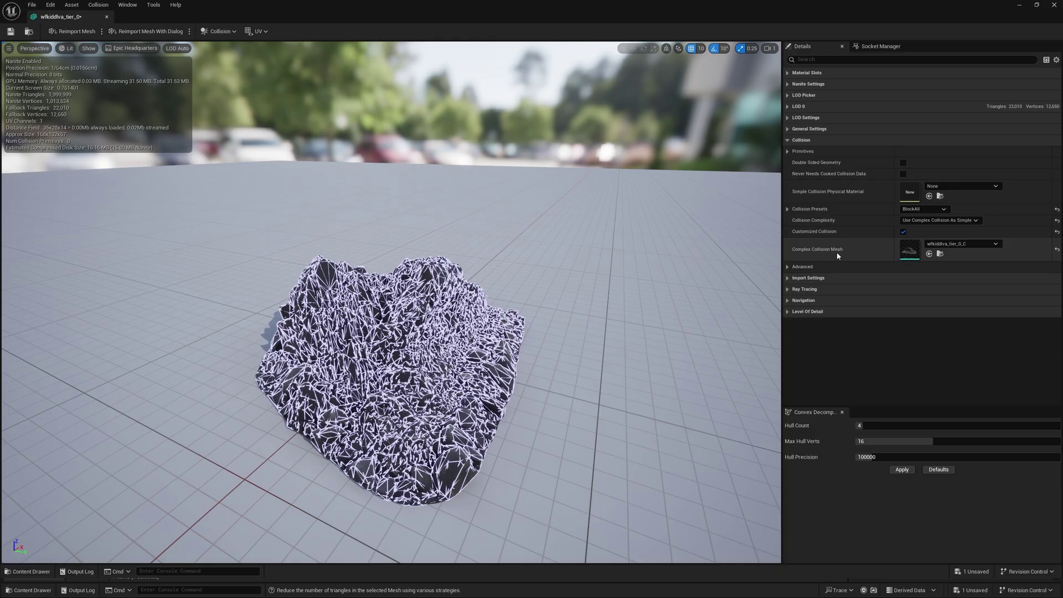
pyautogui.moveTo(378, 420); pyautogui.dragTo(139, 393, button='right')
pyautogui.keyDown('alt'); pyautogui.moveTo(138, 393); pyautogui.dragTo(451, 397); pyautogui.keyUp('alt')
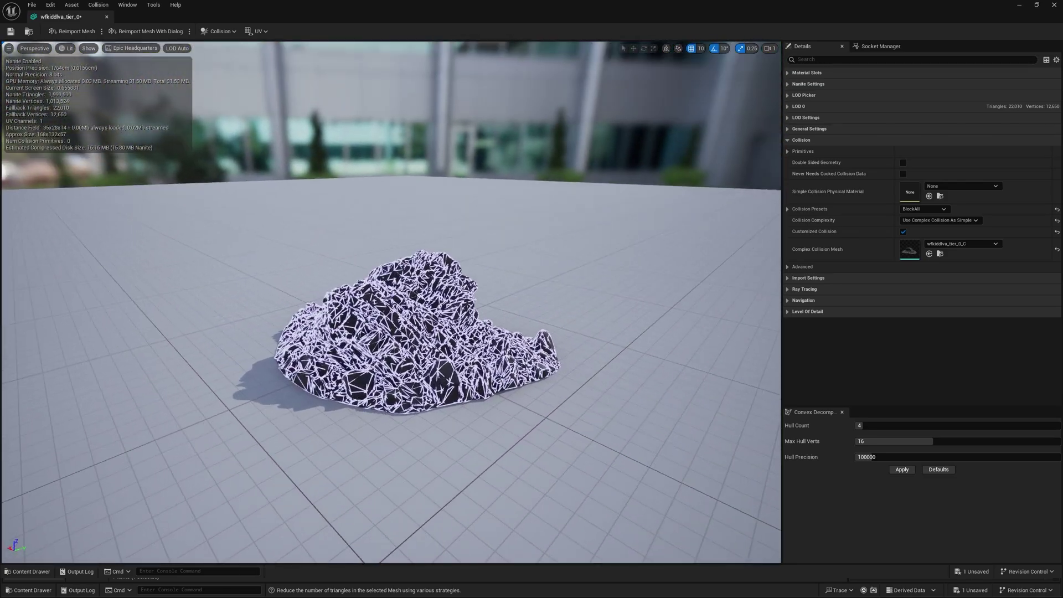
# - Hide the Simple Collision display on the original rock, view the bare mesh up close, and postpone the pending autosave
pyautogui.click(93, 49)
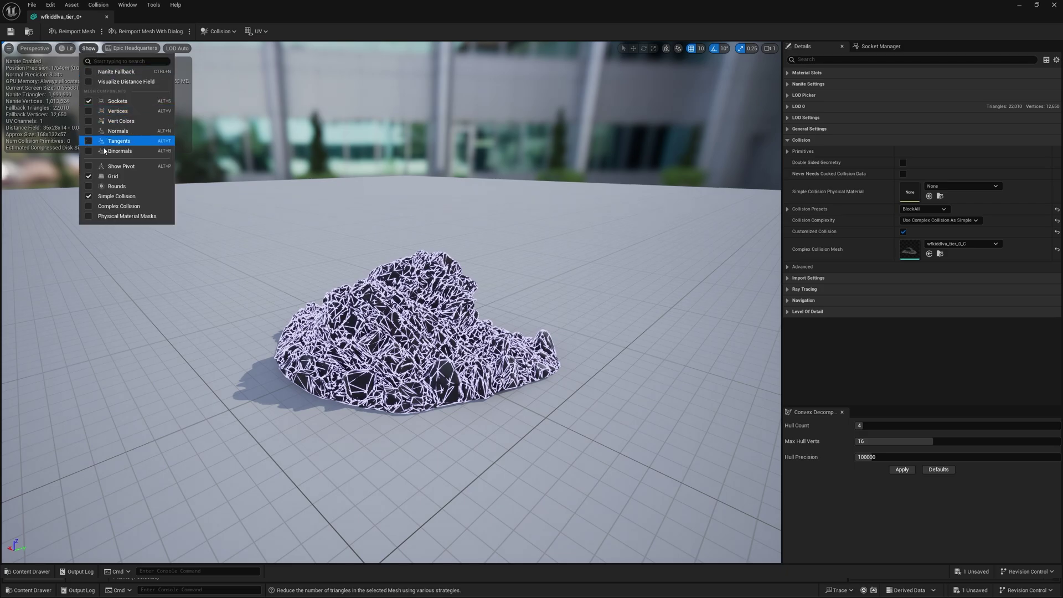
pyautogui.click(107, 197)
pyautogui.keyDown('alt'); pyautogui.moveTo(382, 282); pyautogui.dragTo(437, 298); pyautogui.keyUp('alt')
pyautogui.moveTo(483, 329)
pyautogui.keyDown('alt'); pyautogui.mouseDown()
pyautogui.moveTo(421, 343)
pyautogui.moveTo(371, 315)
pyautogui.moveTo(483, 329)
pyautogui.mouseUp(); pyautogui.keyUp('alt')
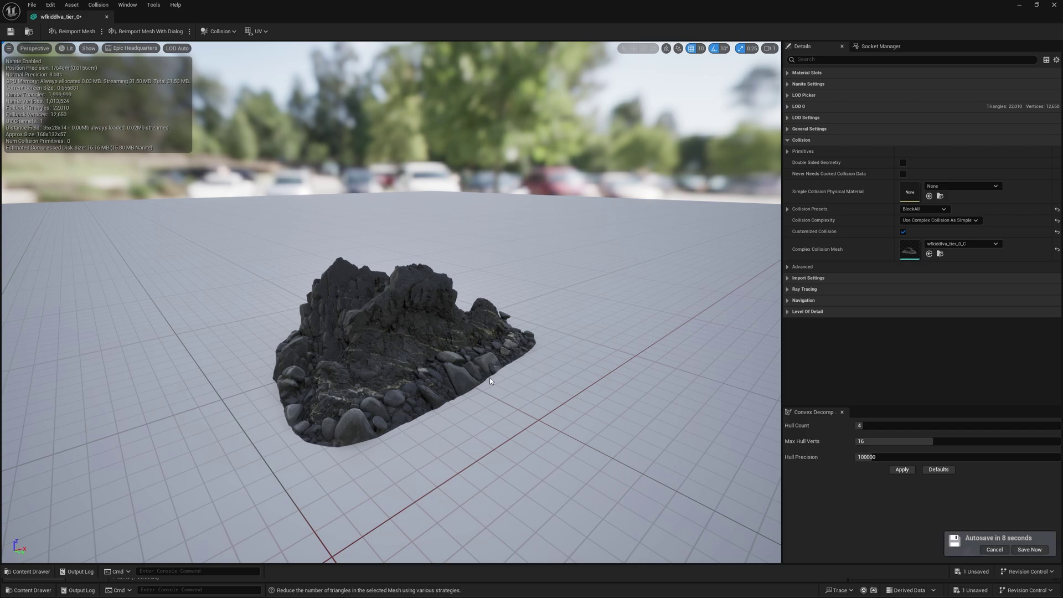
pyautogui.click(994, 549)
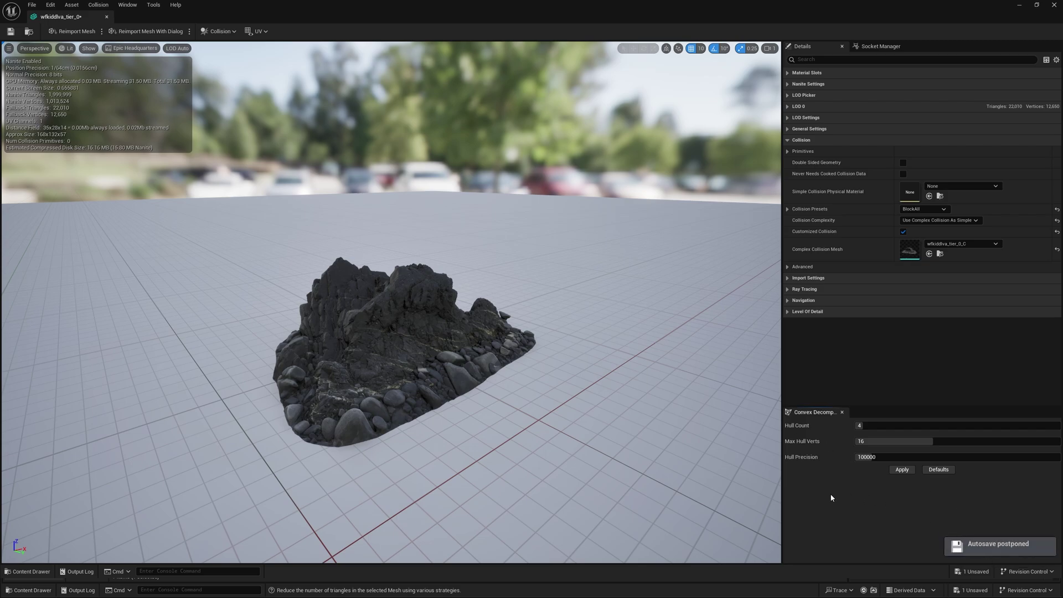
pyautogui.moveTo(430, 314); pyautogui.dragTo(465, 327)
pyautogui.scroll(4, 423, 317)
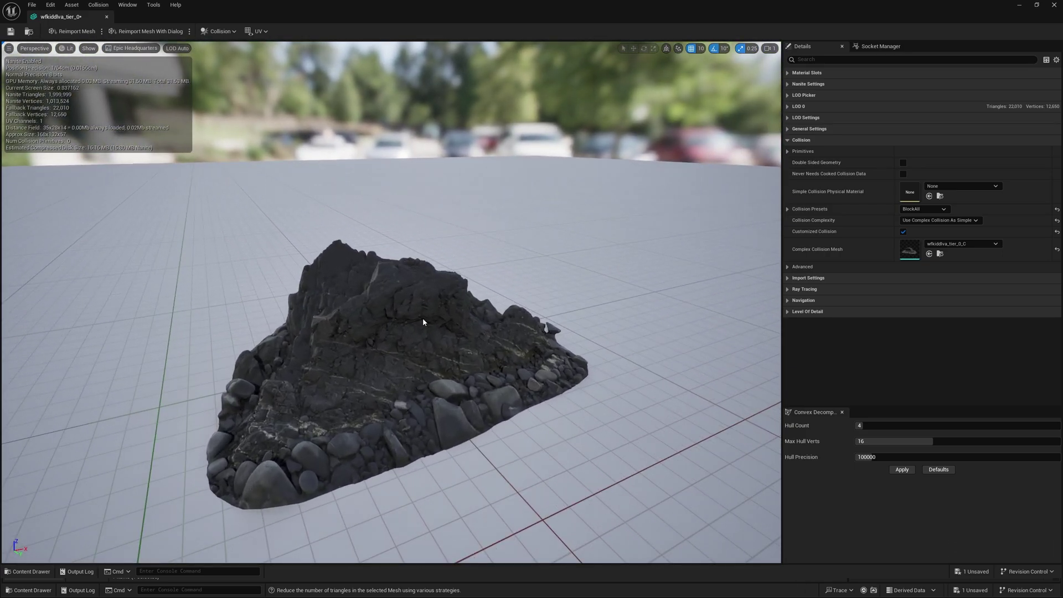